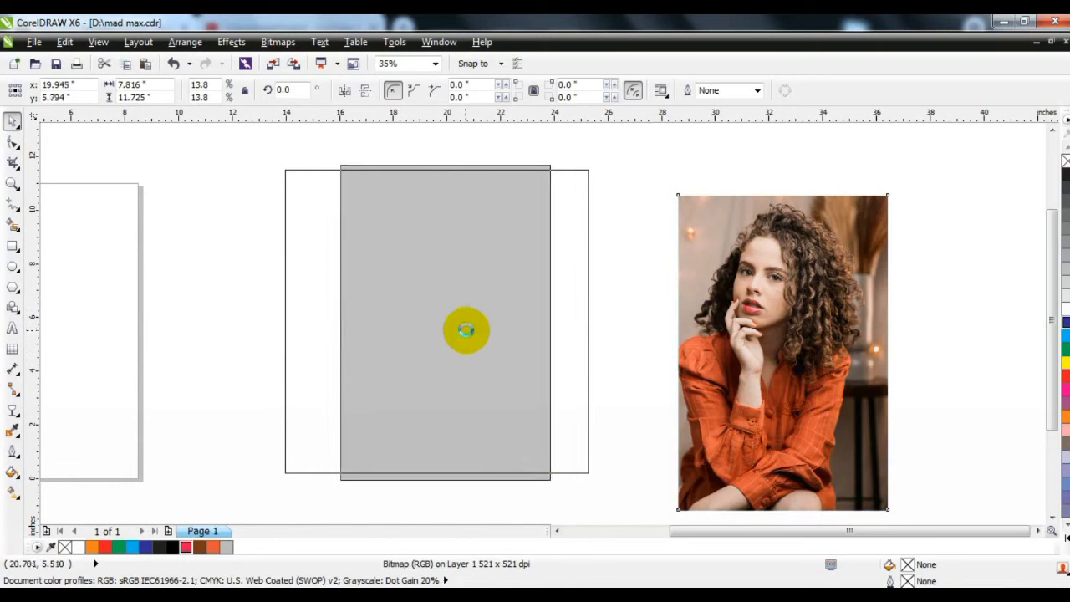
Step: Centre the portrait photo horizontally and vertically on the empty square frame
shift+click(591, 281)
key(c)
key(e)
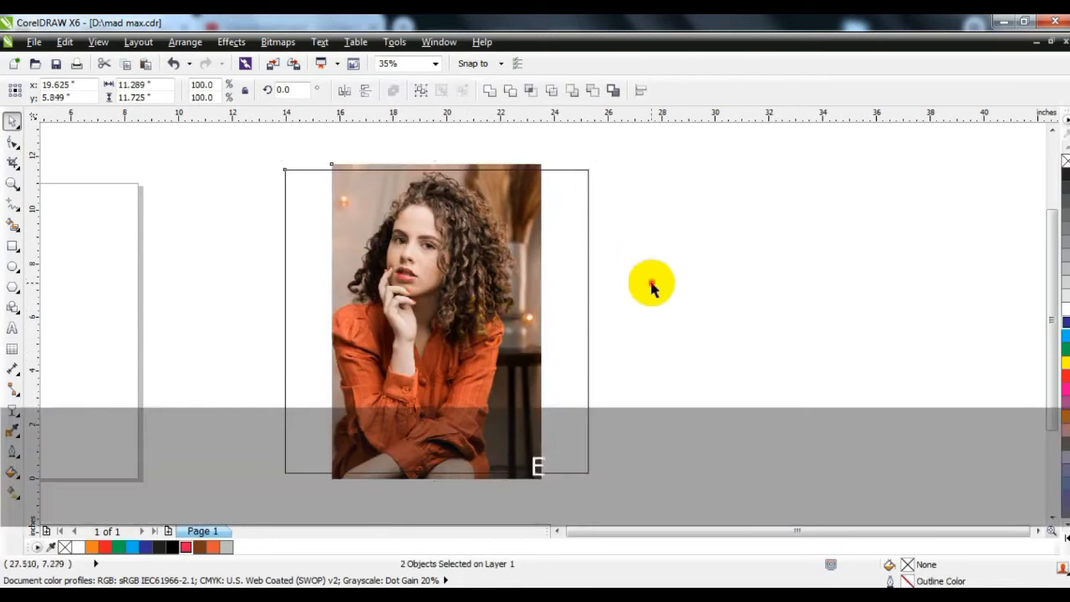
Step: Enlarge the photo proportionally to about 11.44 inches wide so it spans the frame, with its top just above the frame's top edge
click(650, 284)
click(537, 171)
key(shift)
drag(549, 158, 555, 155)
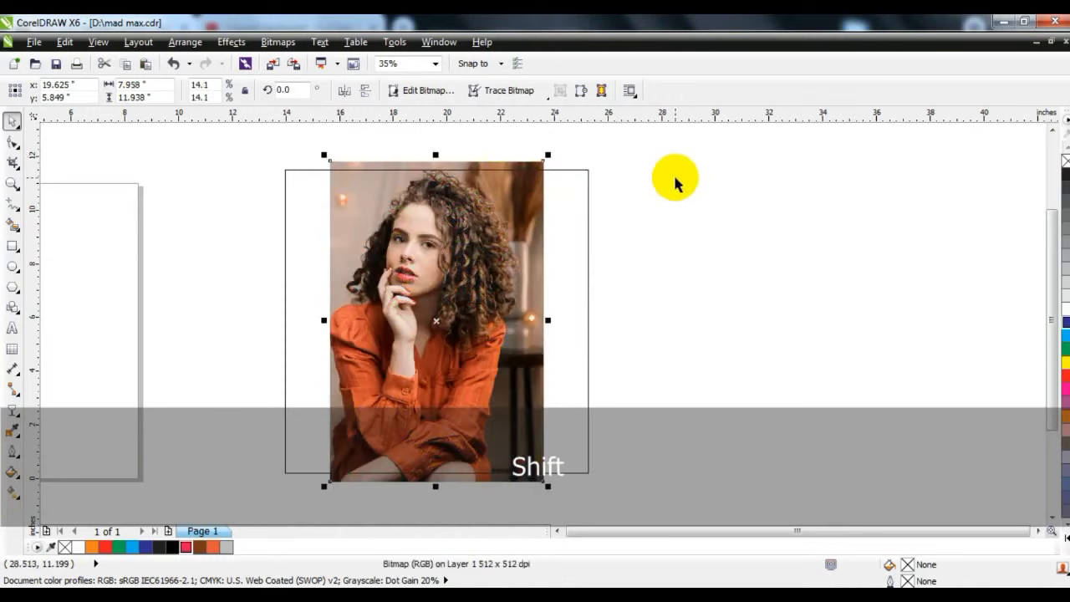
shift+click(585, 233)
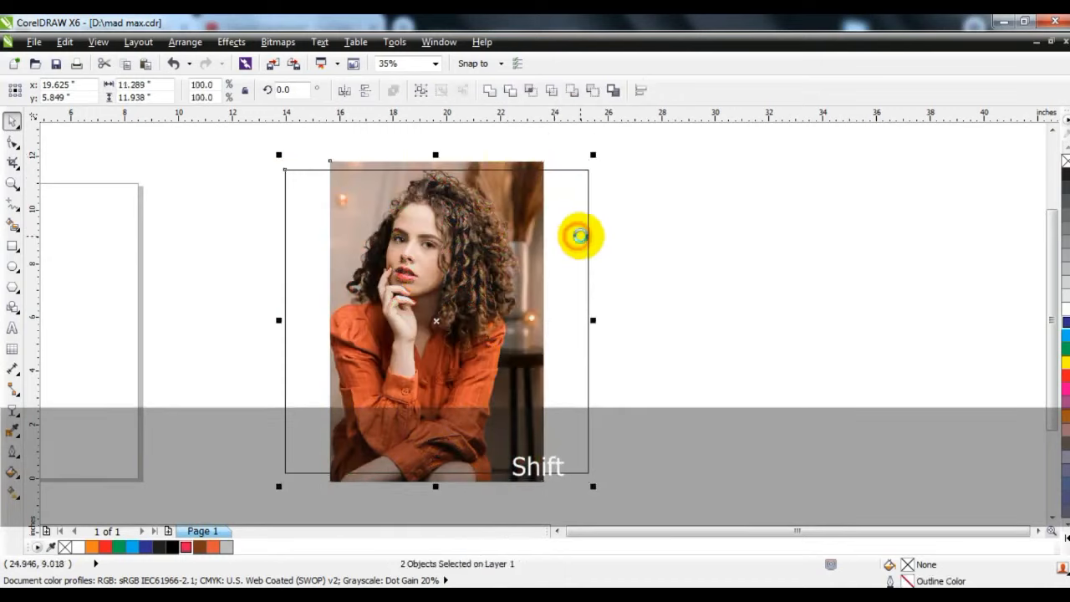
key(shift+F2)
key(Escape)
key(F3)
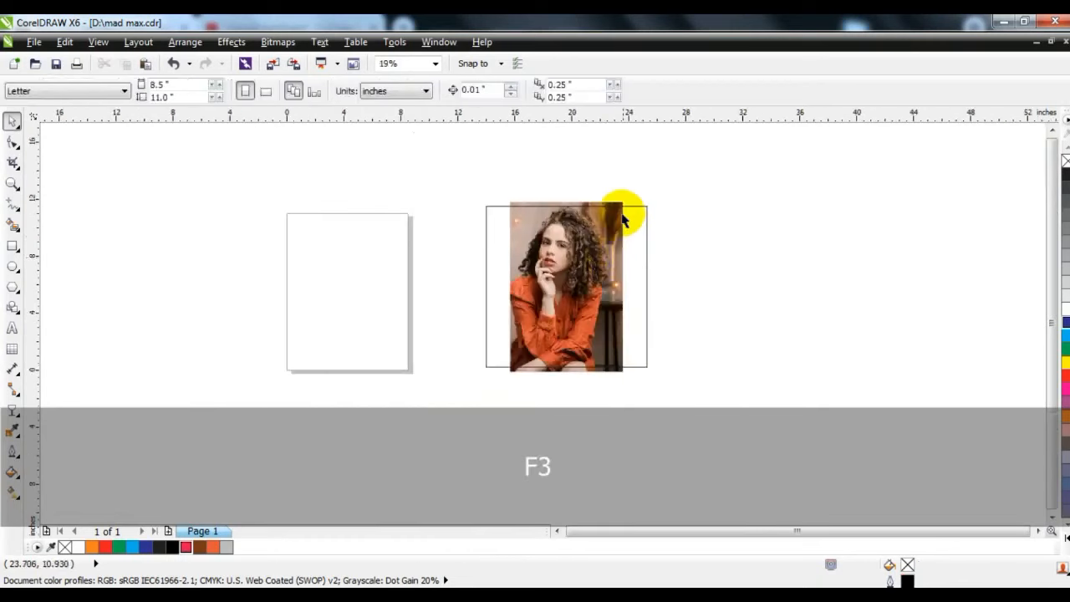
click(617, 207)
mouse_move(623, 202)
mouse_down()
mouse_move(687, 159)
mouse_move(634, 183)
mouse_move(641, 199)
mouse_up()
Step: PowerClip the portrait photo inside the square frame
drag(733, 187, 446, 442)
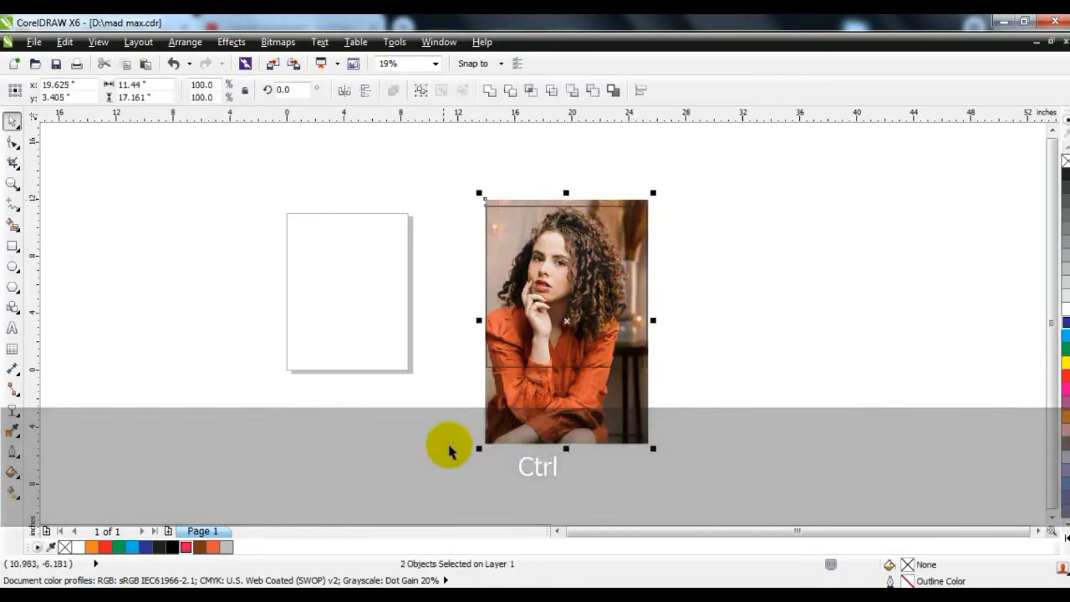
key(shift+F2)
key(Escape)
click(546, 422)
key(w)
click(543, 396)
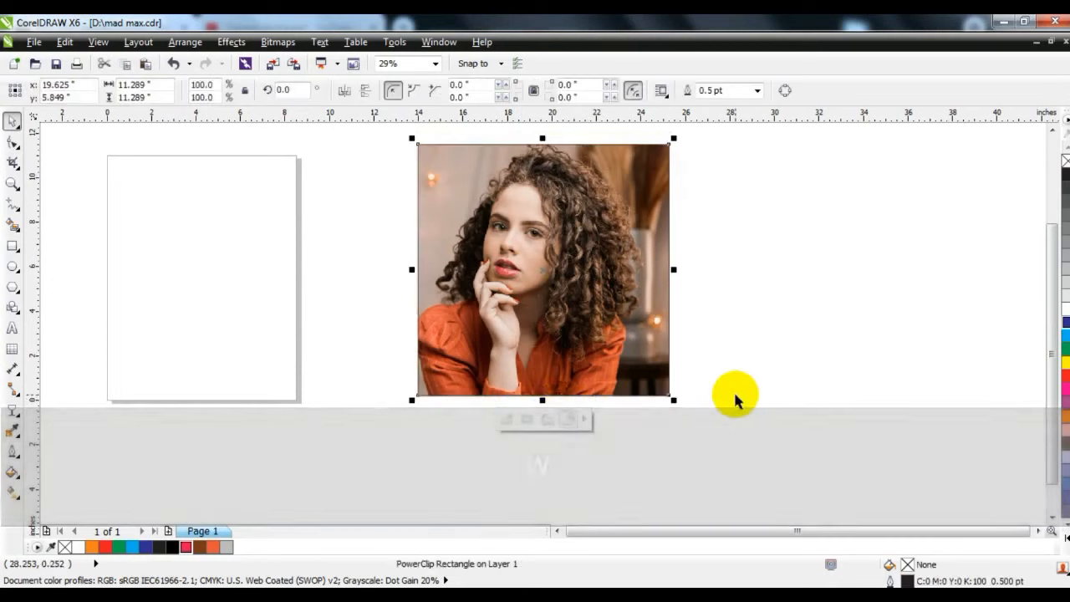
key(shift+F2)
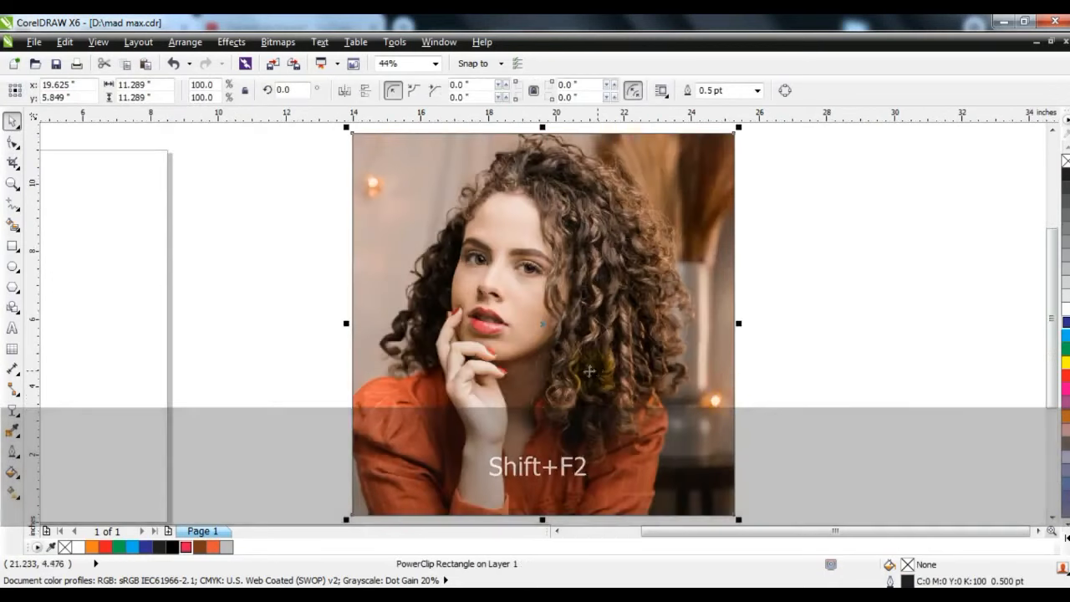
Step: Draw a closed triangle about 8.17 by 4.85 inches over the photo's upper-right corner
click(12, 205)
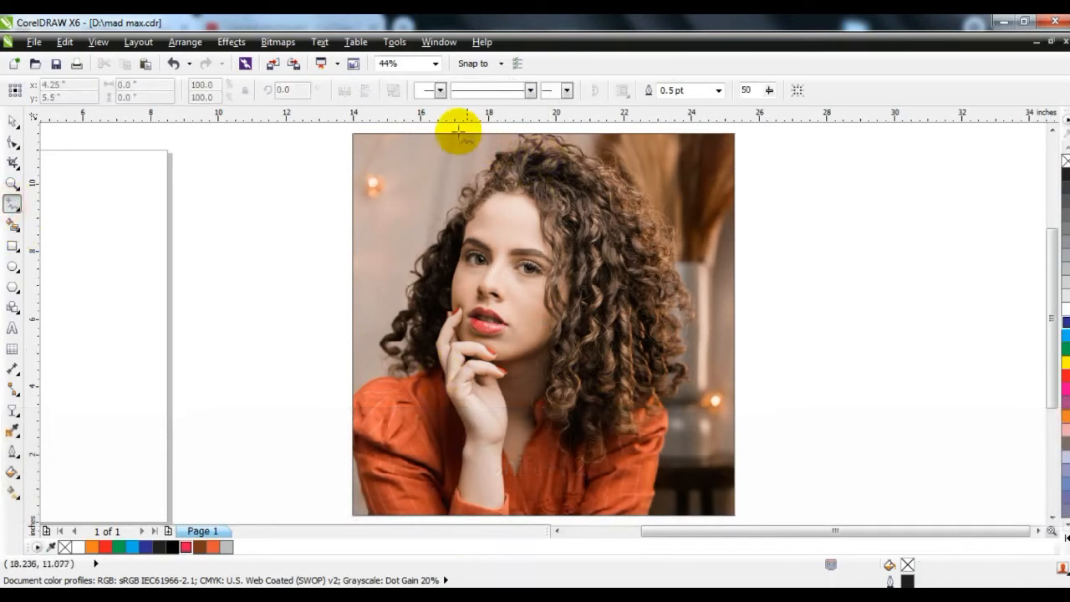
click(461, 127)
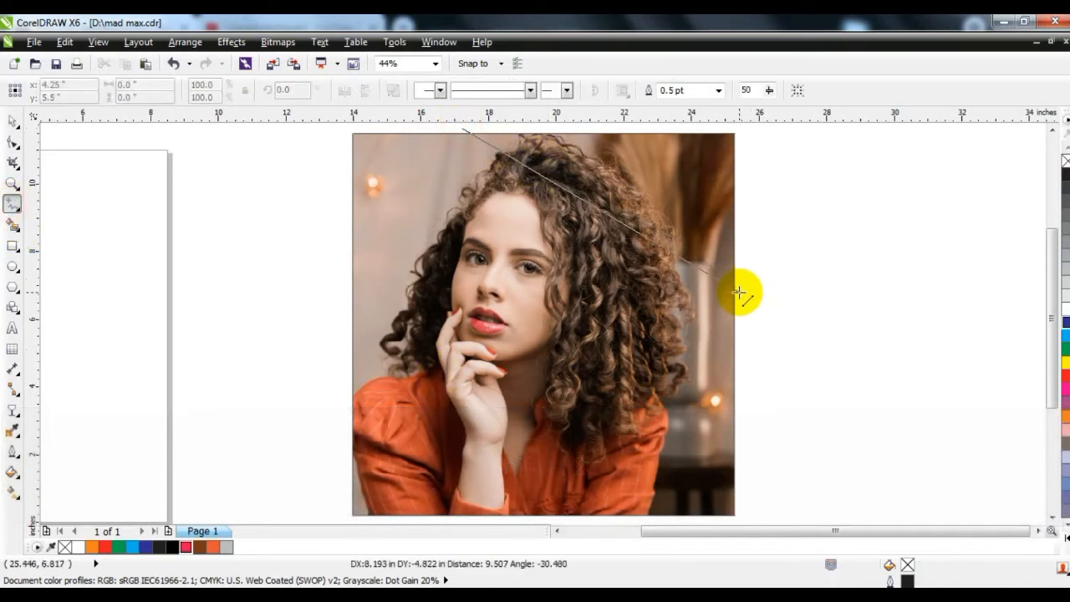
click(737, 299)
click(739, 154)
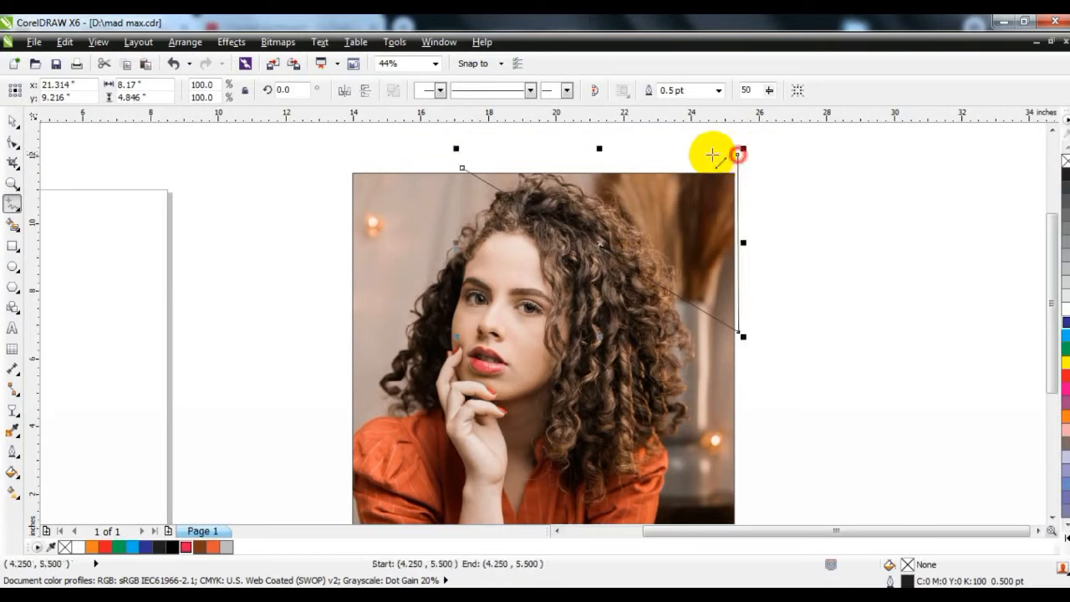
click(449, 169)
click(12, 122)
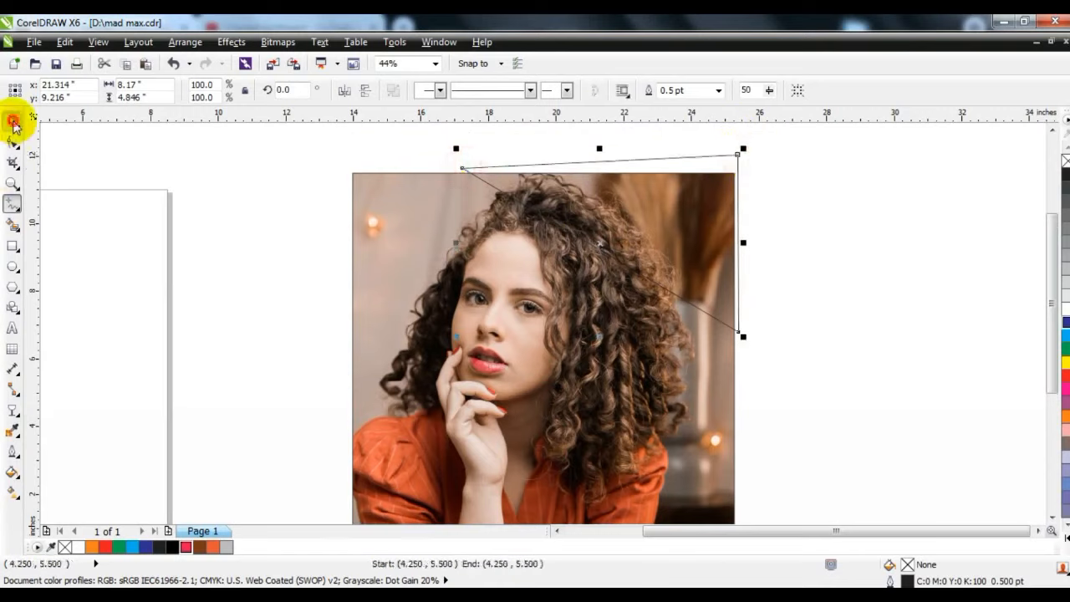
Step: Fill the triangle with a uniform dark red-orange, R 181, G 33, B 0
click(209, 547)
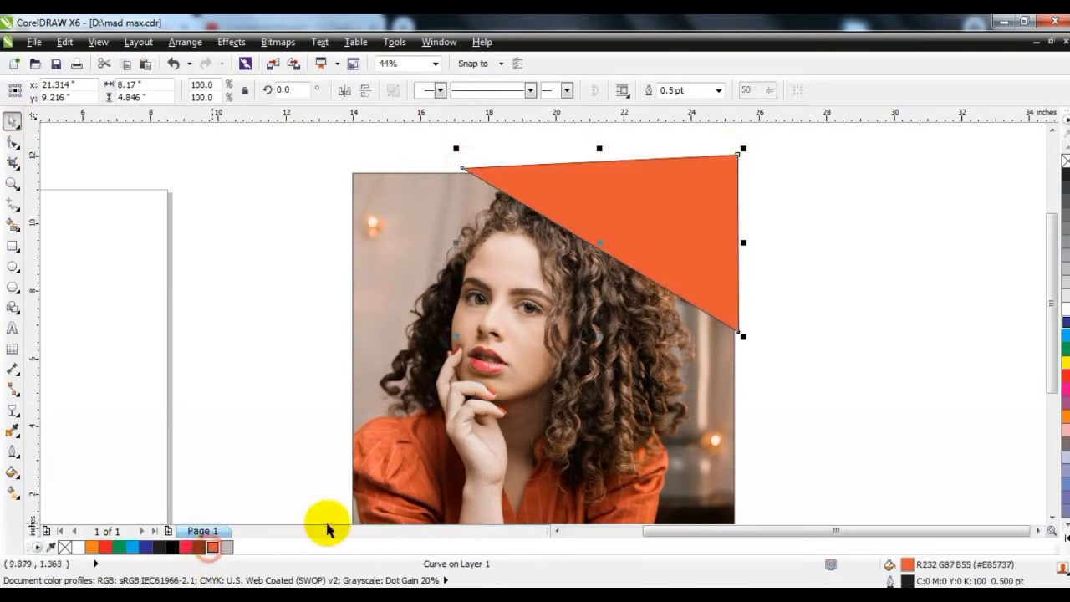
click(12, 470)
click(69, 360)
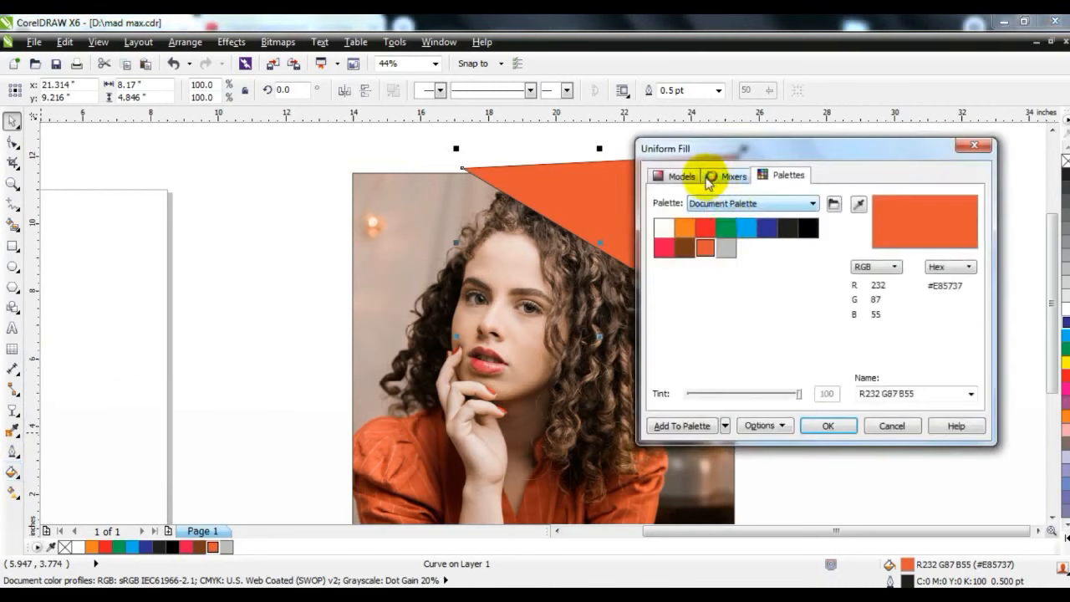
mouse_move(787, 237)
mouse_down()
mouse_move(807, 242)
mouse_move(816, 260)
mouse_up()
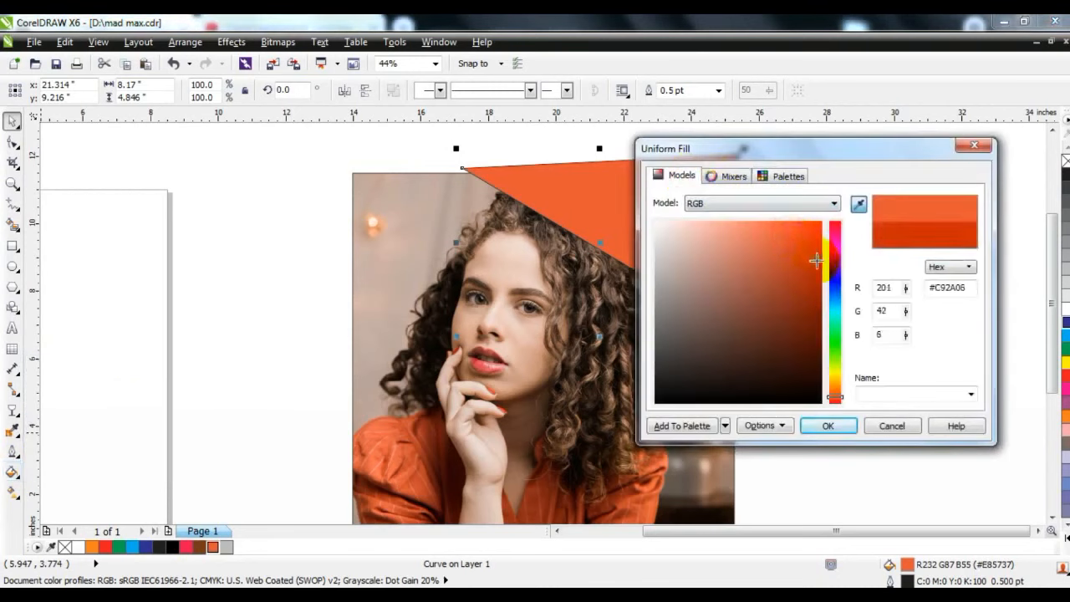
click(825, 427)
Step: Apply a linear gradient to the triangle, running from the dark red-orange at its lower right to light orange at its upper left
click(12, 491)
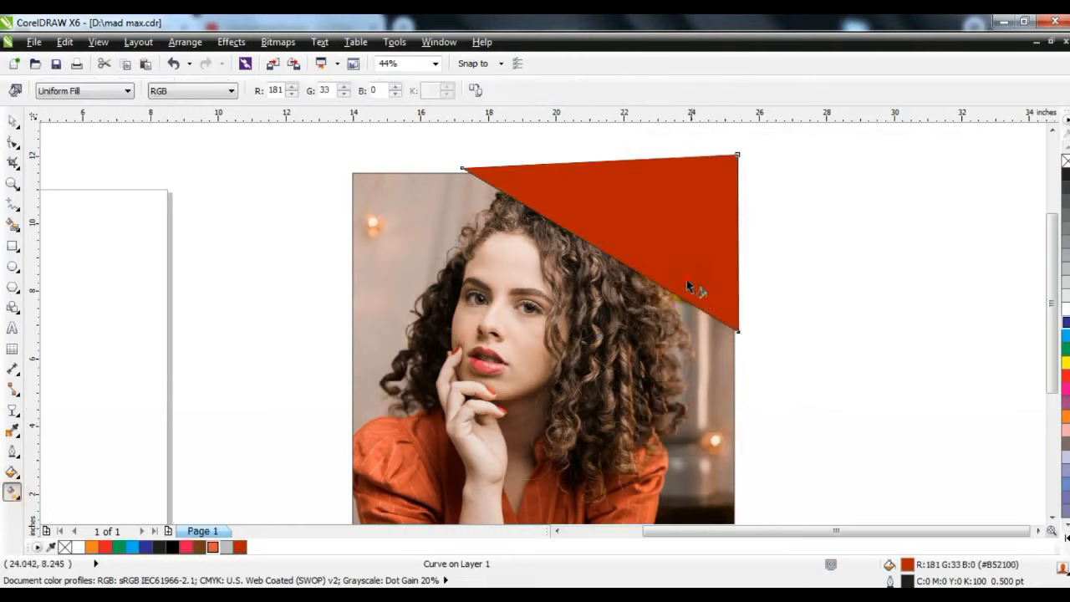
drag(566, 209, 562, 205)
drag(212, 547, 565, 204)
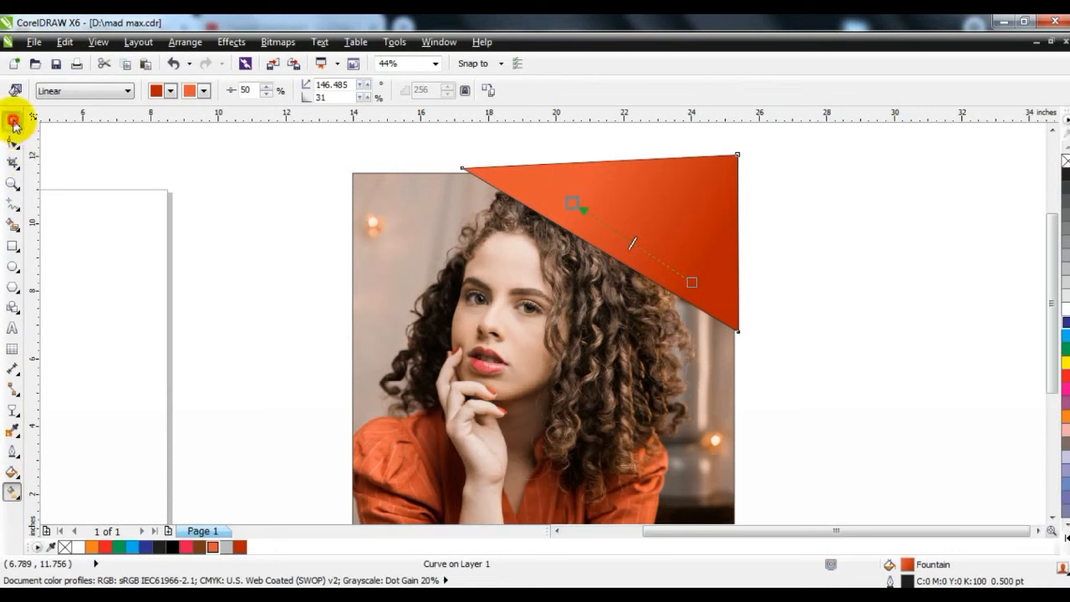
click(12, 121)
Step: Duplicate the triangle slightly up and to the right, and reverse the copy's linear gradient direction
key(KP_Add)
drag(637, 205, 652, 195)
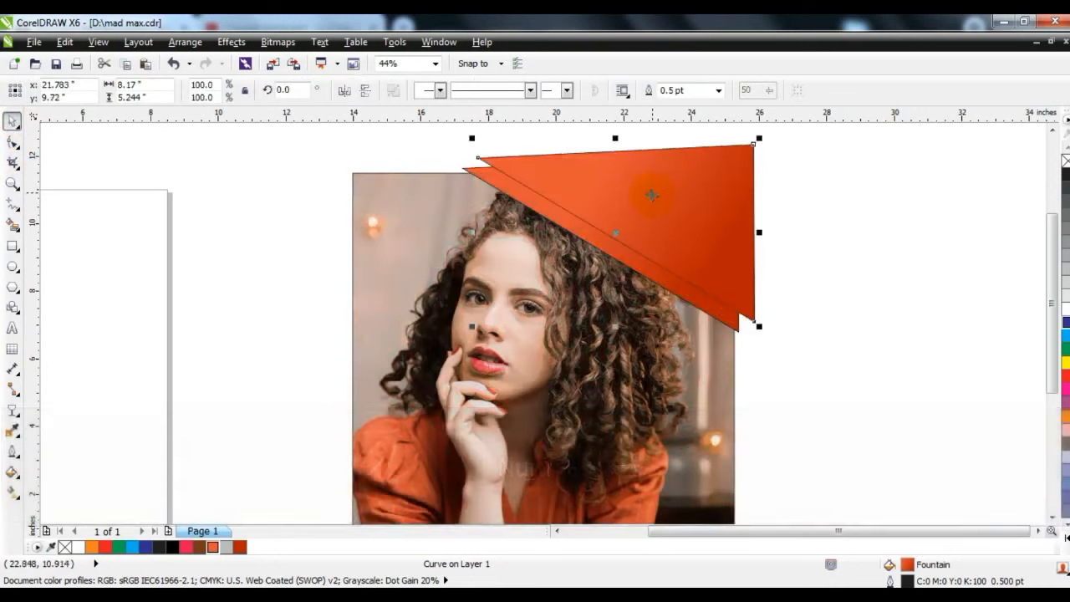
key(g)
drag(693, 247, 706, 249)
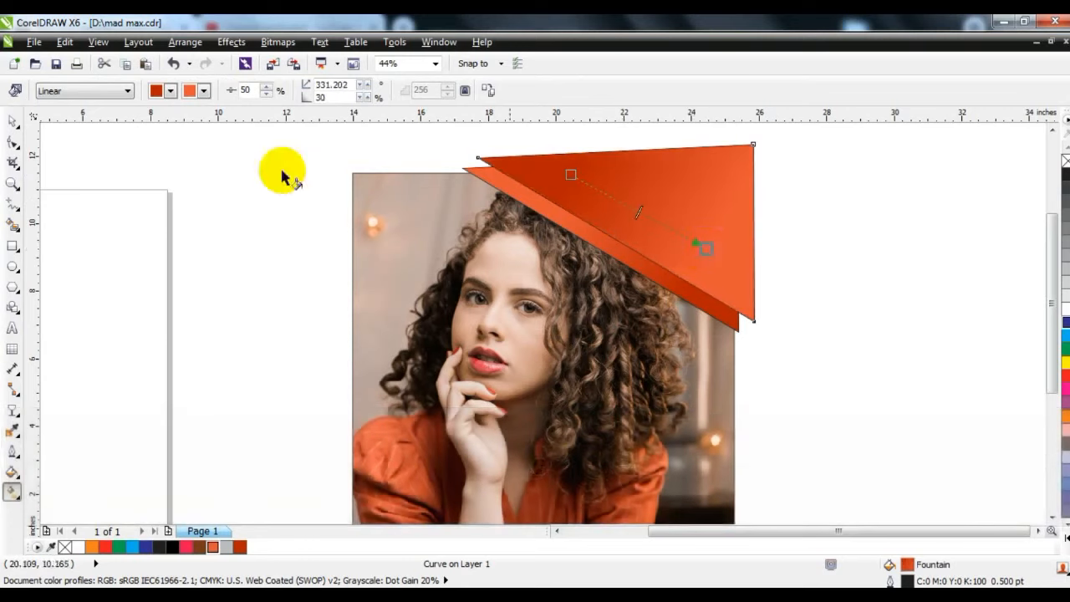
click(17, 122)
Step: Duplicate the second triangle slightly higher, reverse the copy's linear gradient and skew its outer side upward
key(KP_Add)
drag(673, 218, 677, 212)
key(g)
drag(693, 254, 487, 151)
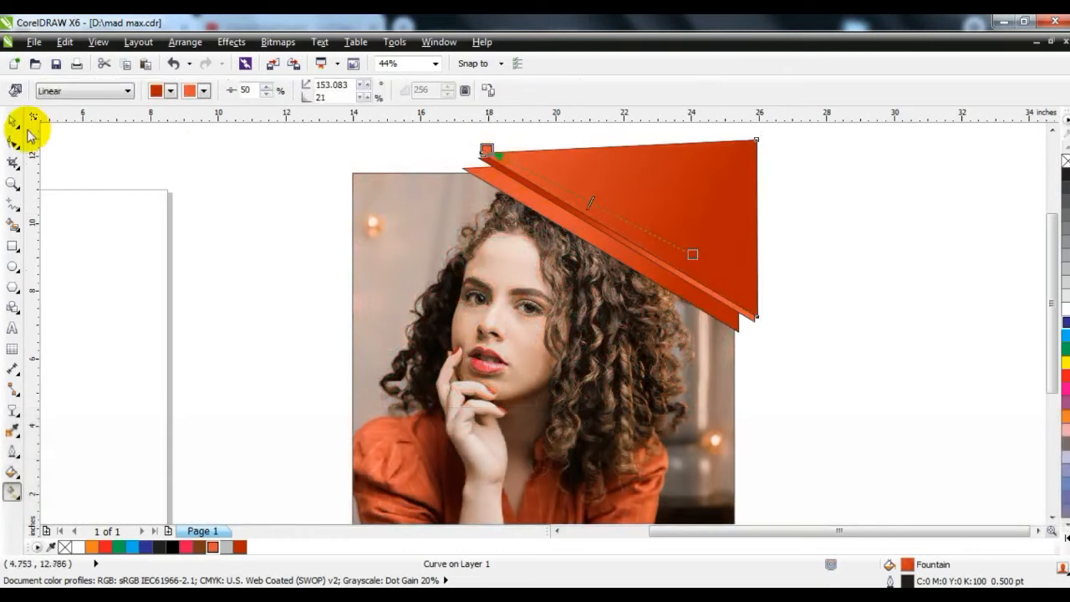
click(16, 124)
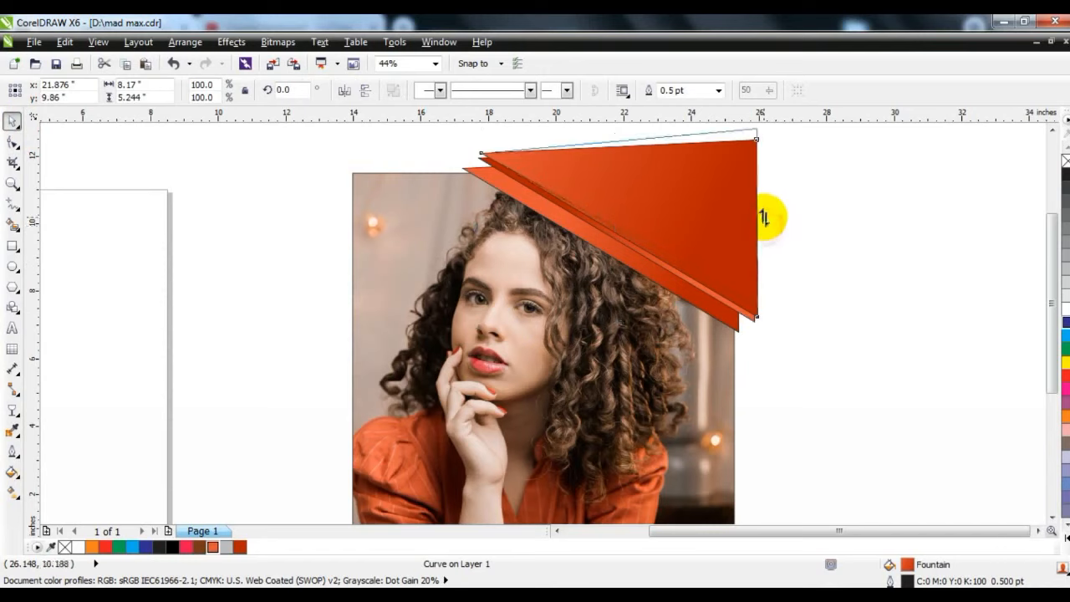
Step: Remove the outlines from all three triangles and group them
shift+click(761, 324)
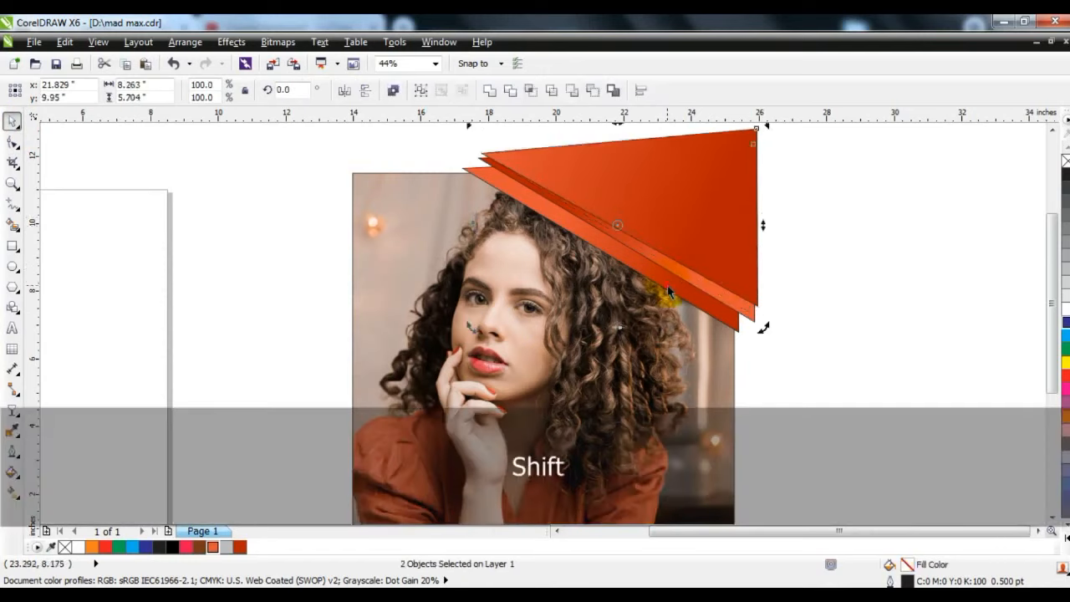
shift+click(668, 291)
right_click(1065, 162)
key(ctrl+g)
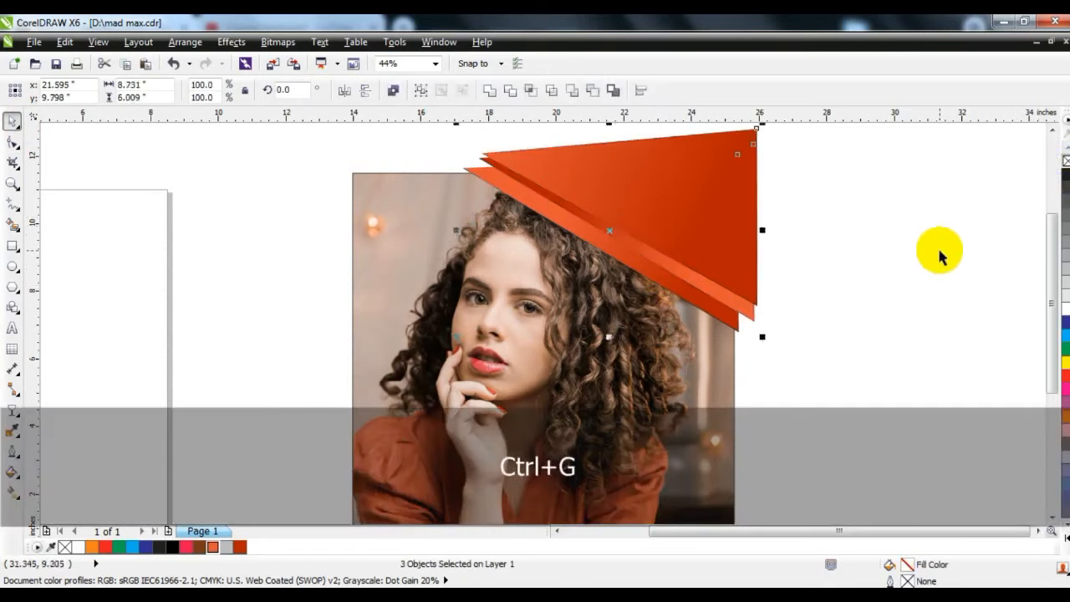
Step: Duplicate the triangle group, mirror the copy horizontally and vertically, and place it over the photo's lower-left corner
key(shift+F2)
key(F3)
key(F3)
click(696, 425)
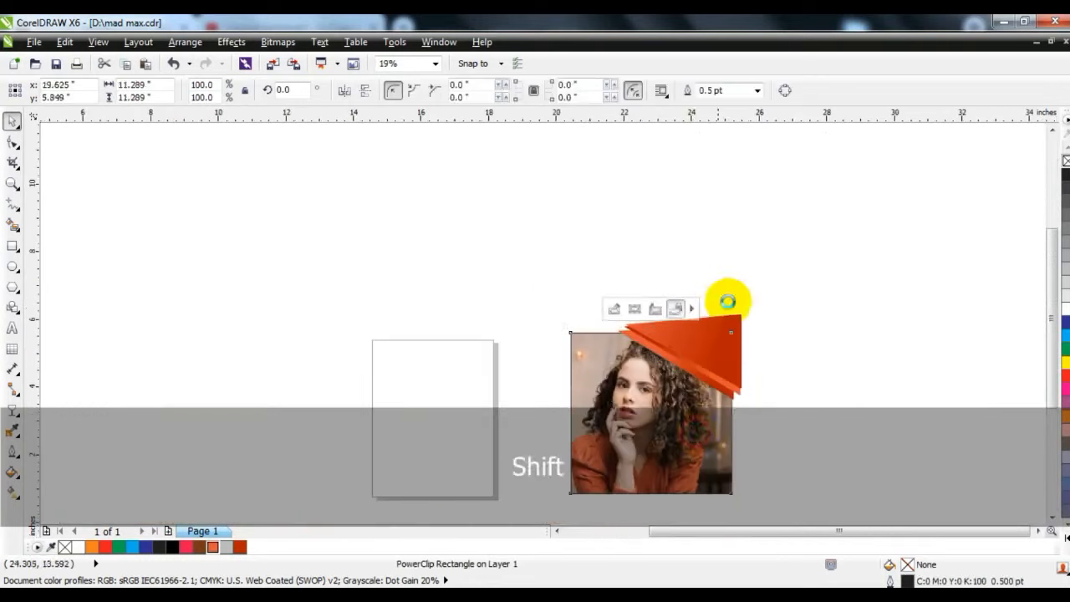
key(shift+F2)
key(Escape)
click(670, 222)
key(KP_Add)
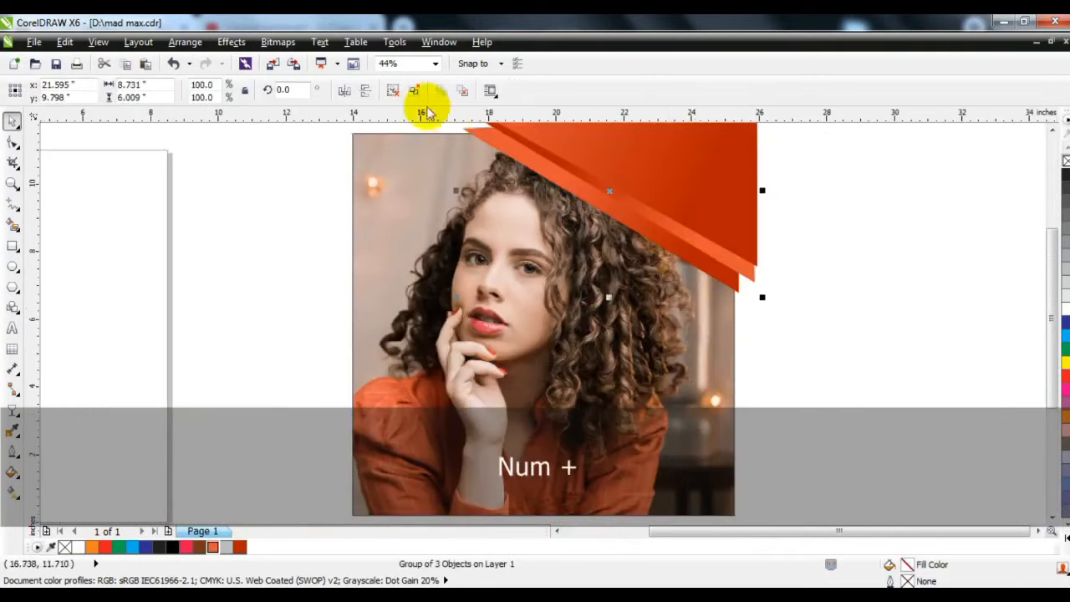
click(345, 91)
click(365, 91)
key(F3)
drag(549, 276, 473, 415)
Step: PowerClip both triangle groups into the square photo frame
shift+click(614, 230)
key(w)
click(639, 329)
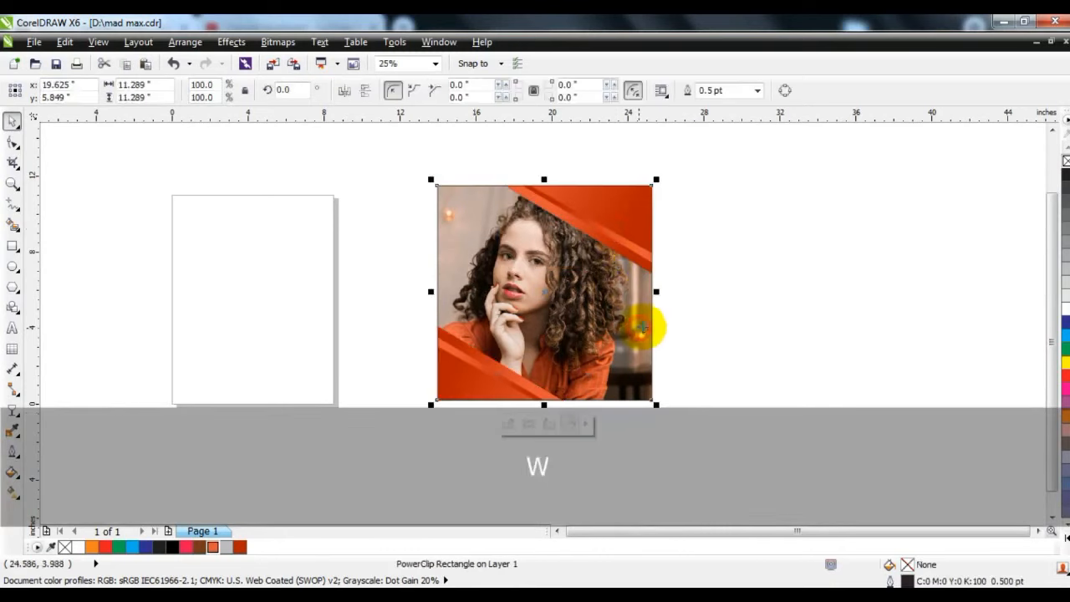
Step: Edit the PowerClip contents to nudge both triangle groups slightly outward toward their corners of the frame
key(shift+F2)
key(Escape)
click(697, 221)
key(d)
drag(703, 218, 704, 207)
drag(416, 477, 417, 474)
ctrl+click(737, 374)
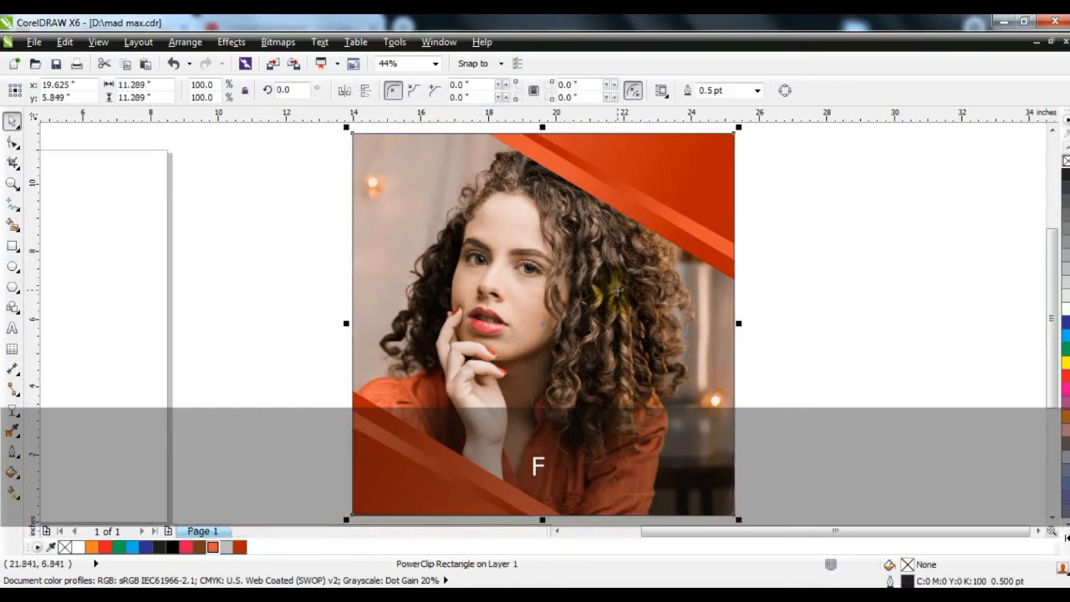
key(F3)
key(Escape)
drag(754, 458, 429, 162)
key(shift+F2)
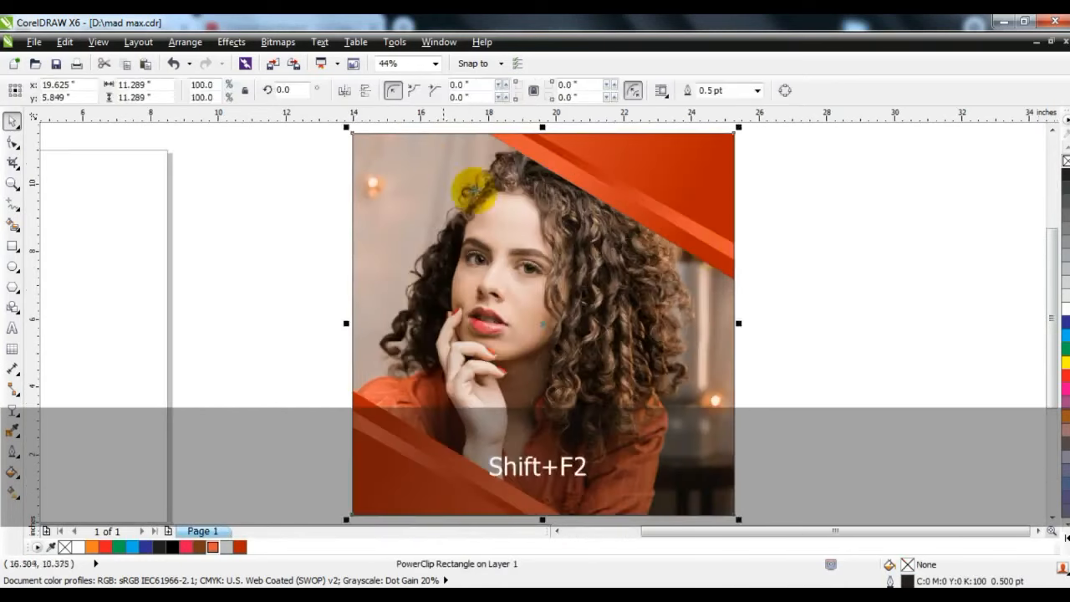
key(Escape)
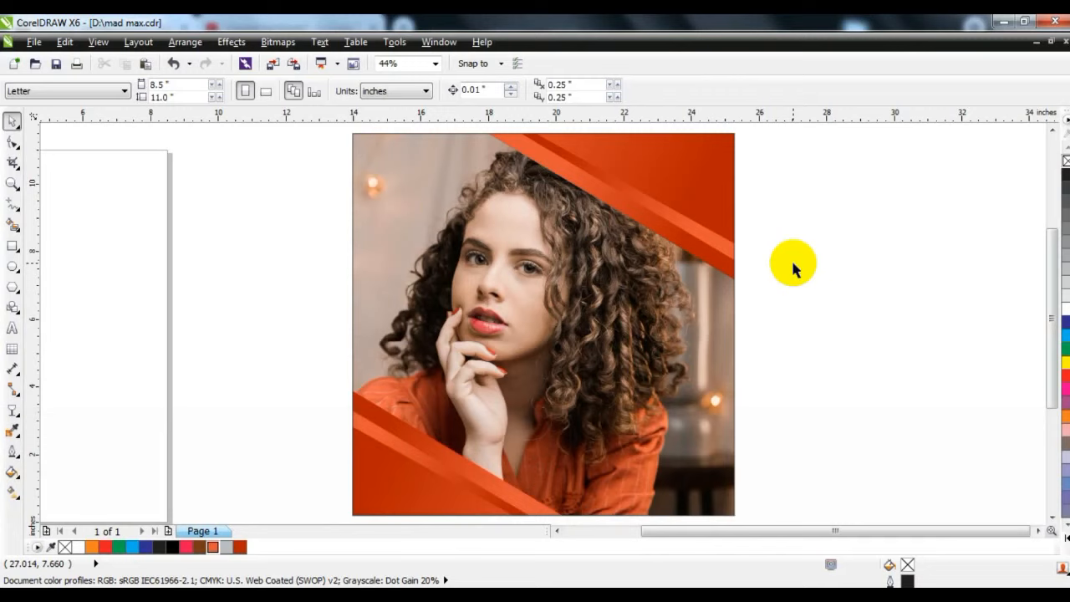
key(Escape)
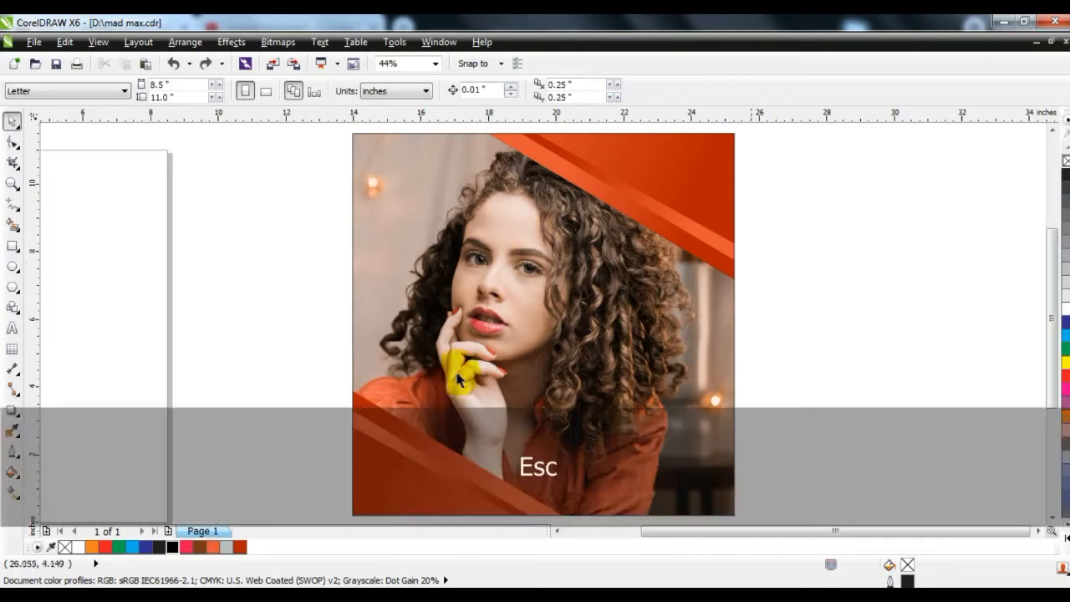
Step: Draw a wide rectangle about 17 by 6.25 inches across the middle of the photo
click(12, 247)
key(F3)
drag(337, 244, 661, 362)
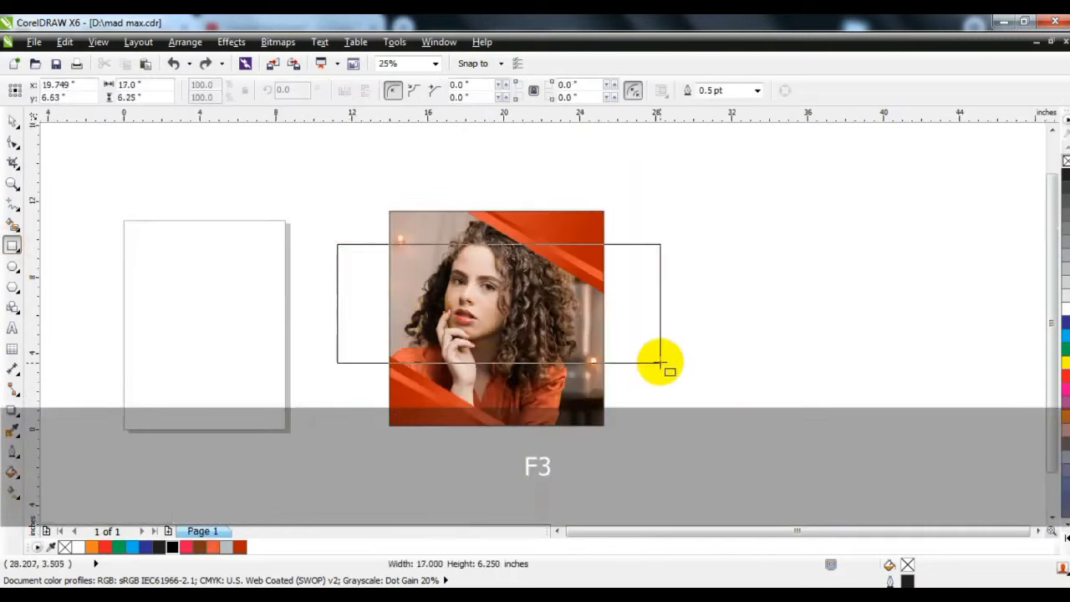
Step: Rotate the rectangle to about 330.2 degrees, parallel to the orange stripes, and place it between them at about 96.1% scale
click(13, 121)
click(481, 292)
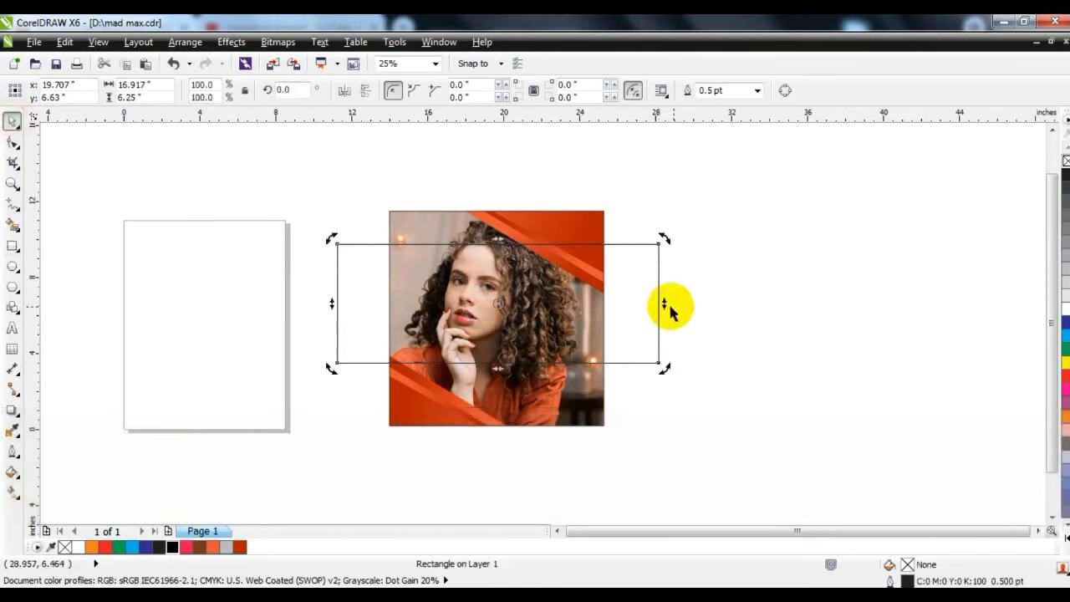
drag(662, 239, 646, 327)
click(701, 364)
drag(601, 360, 596, 375)
key(ctrl+z)
drag(652, 339, 648, 361)
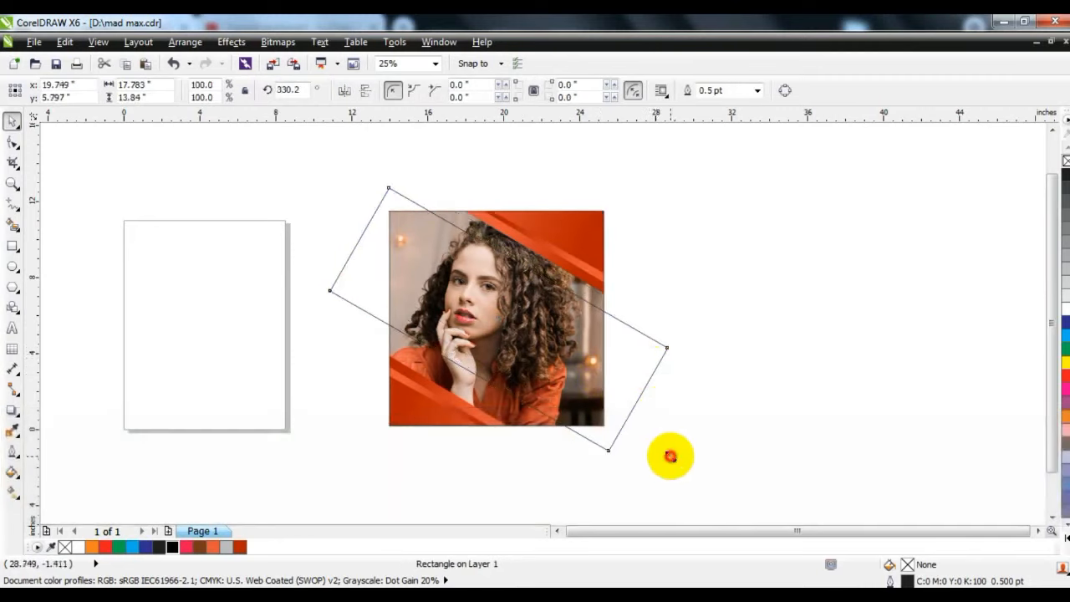
drag(670, 456, 663, 455)
drag(627, 385, 625, 392)
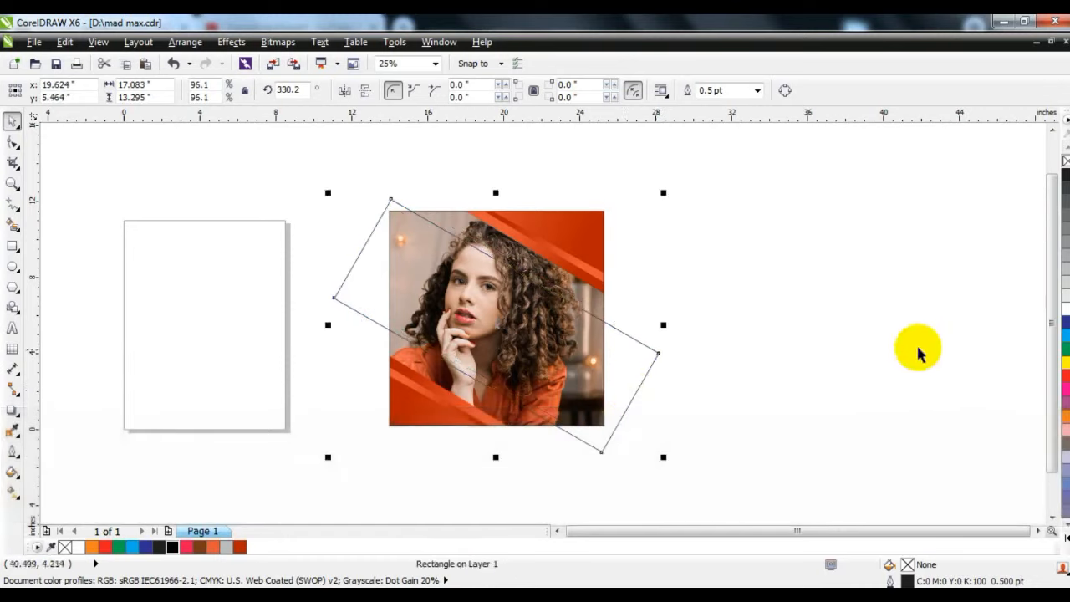
Step: Fill the rotated rectangle with black and PowerClip it into the photo frame
click(1066, 174)
key(w)
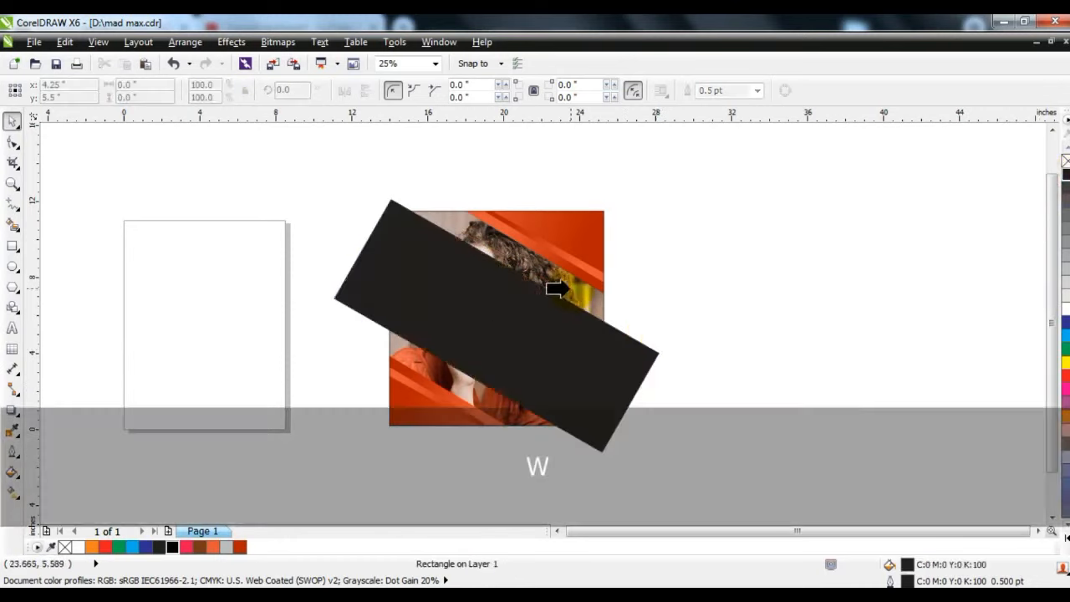
click(567, 289)
Step: Inside the frame's PowerClip contents, duplicate the portrait photo and PowerClip the copy into the rotated black rectangle
key(d)
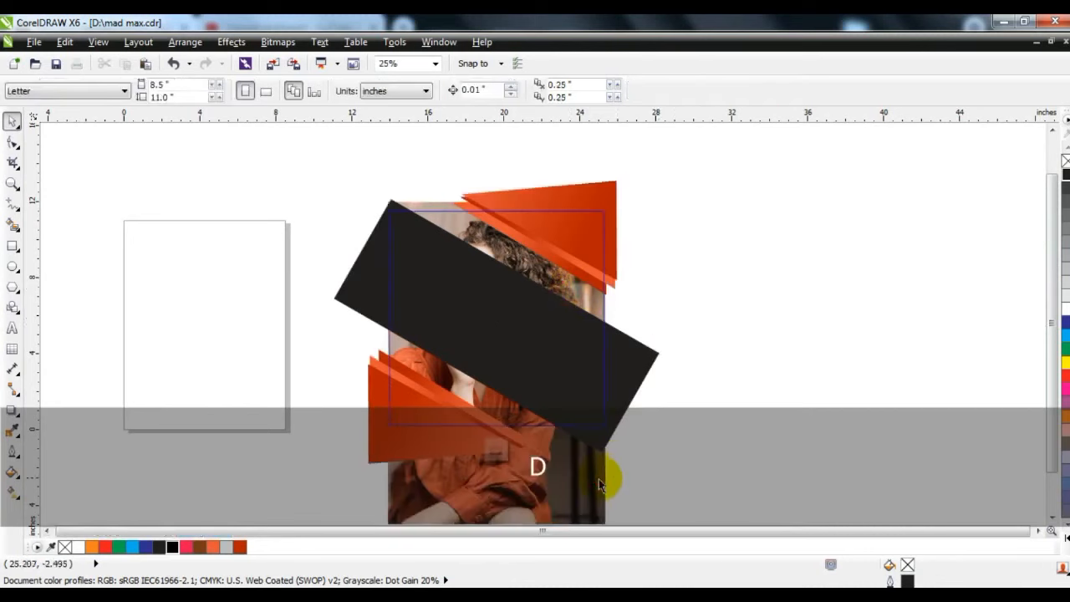
click(601, 477)
key(KP_Add)
key(w)
click(548, 362)
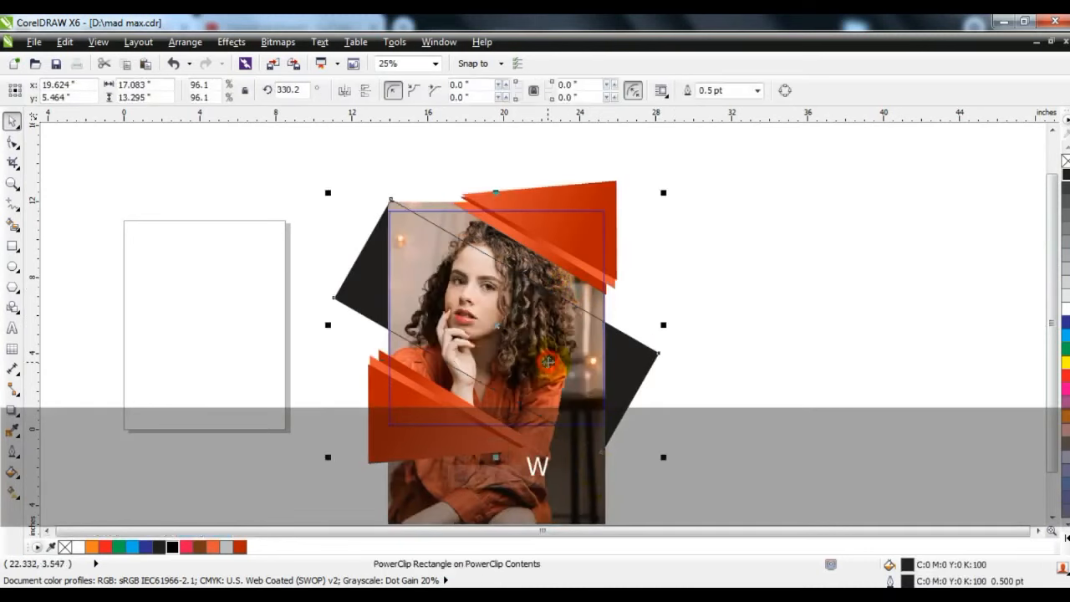
Step: Add a centred black drop shadow to the rotated photo band, with opacity 70 and Normal blending
key(shift+F2)
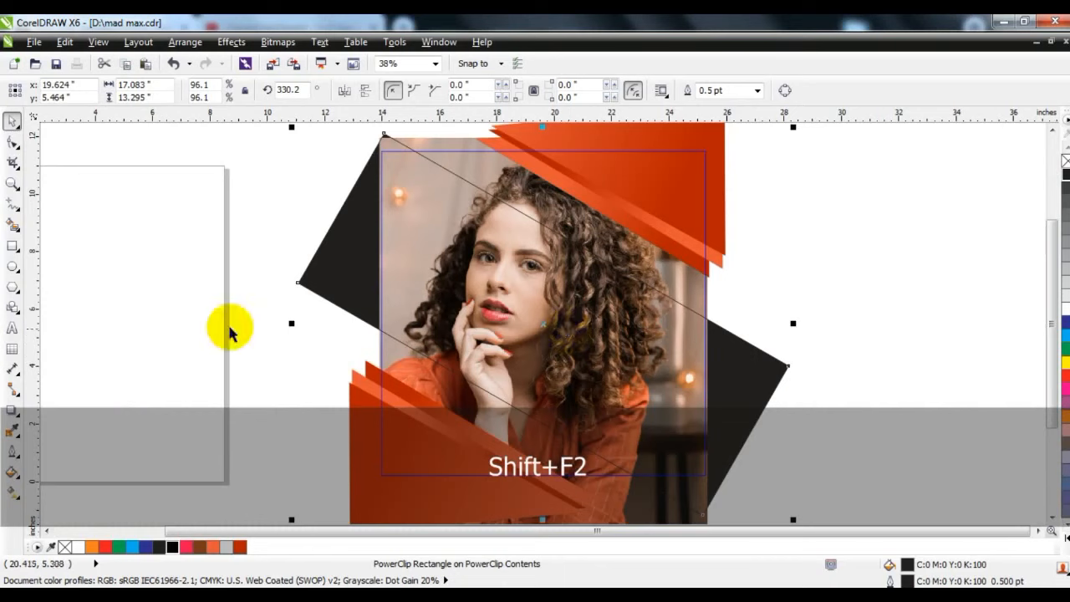
click(12, 410)
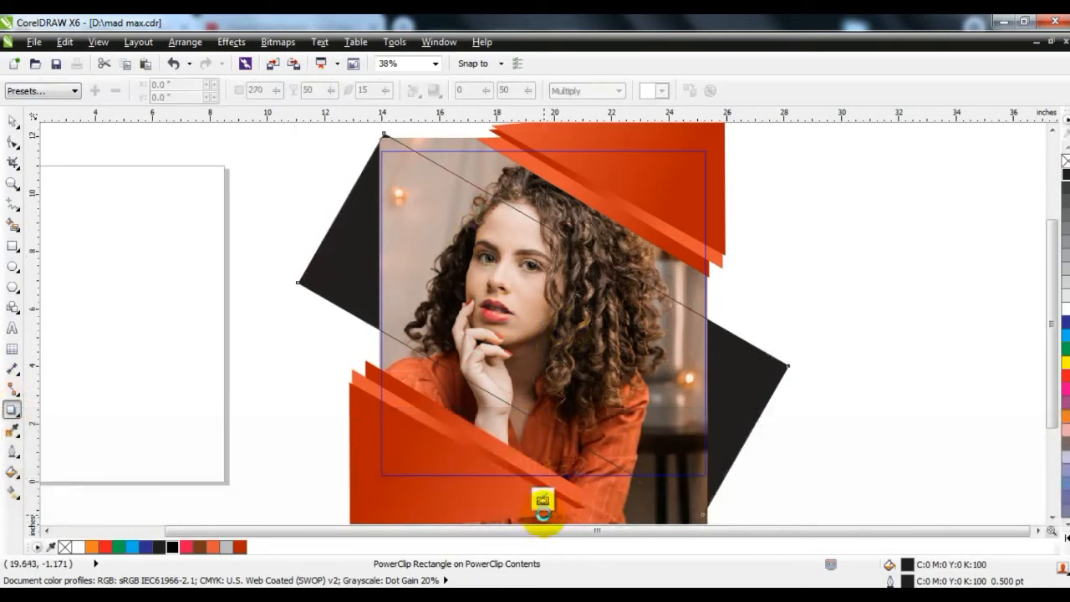
drag(532, 311, 543, 320)
click(659, 91)
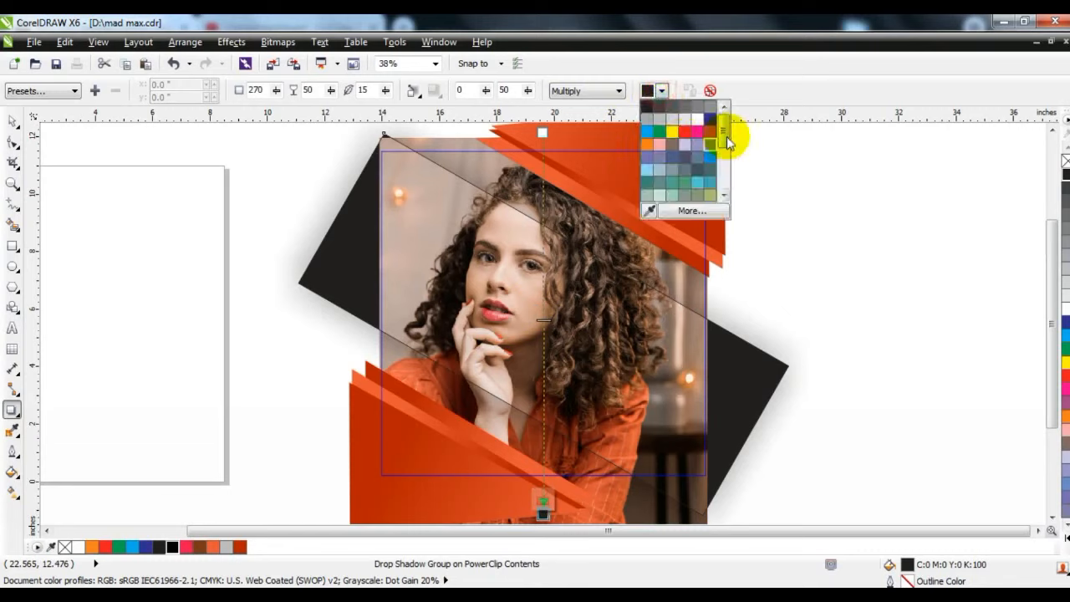
click(685, 197)
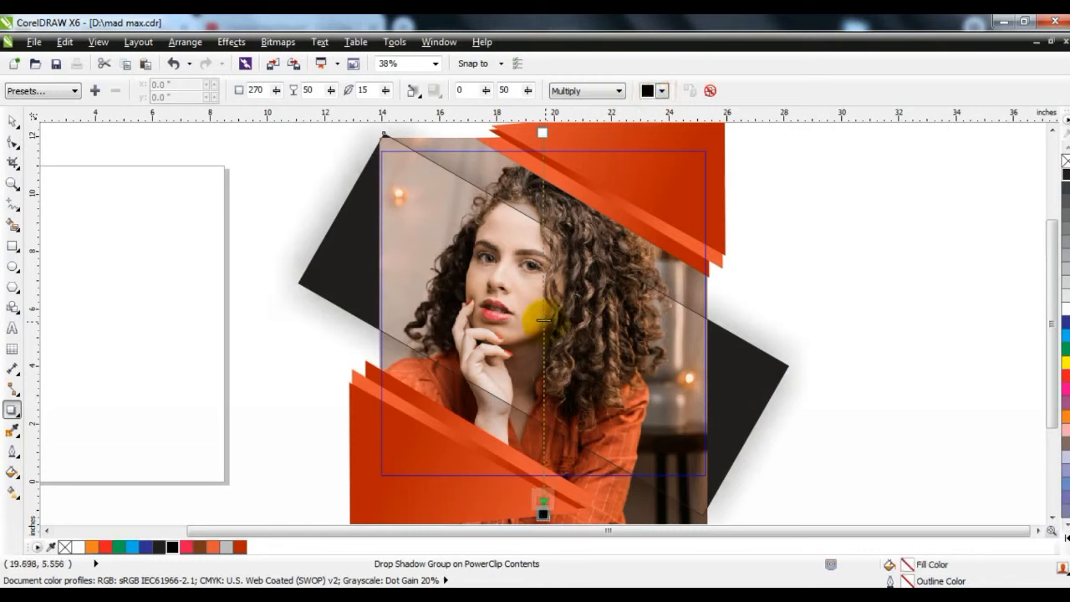
drag(544, 320, 543, 393)
click(578, 102)
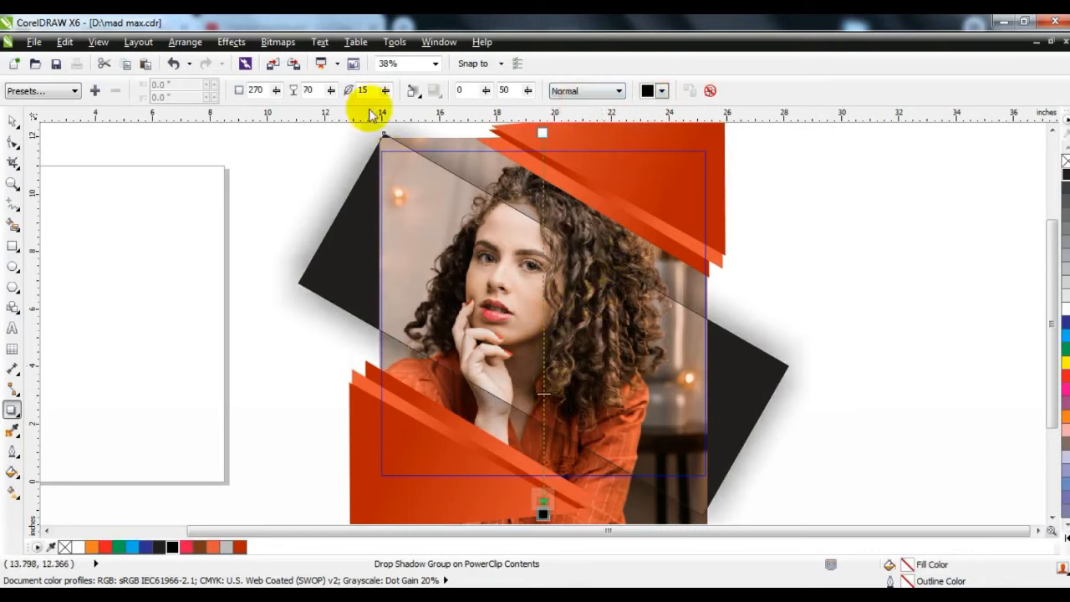
Step: Set the band shadow's feathering direction to Outside, its feathering to 5 and its opacity to 74
click(412, 90)
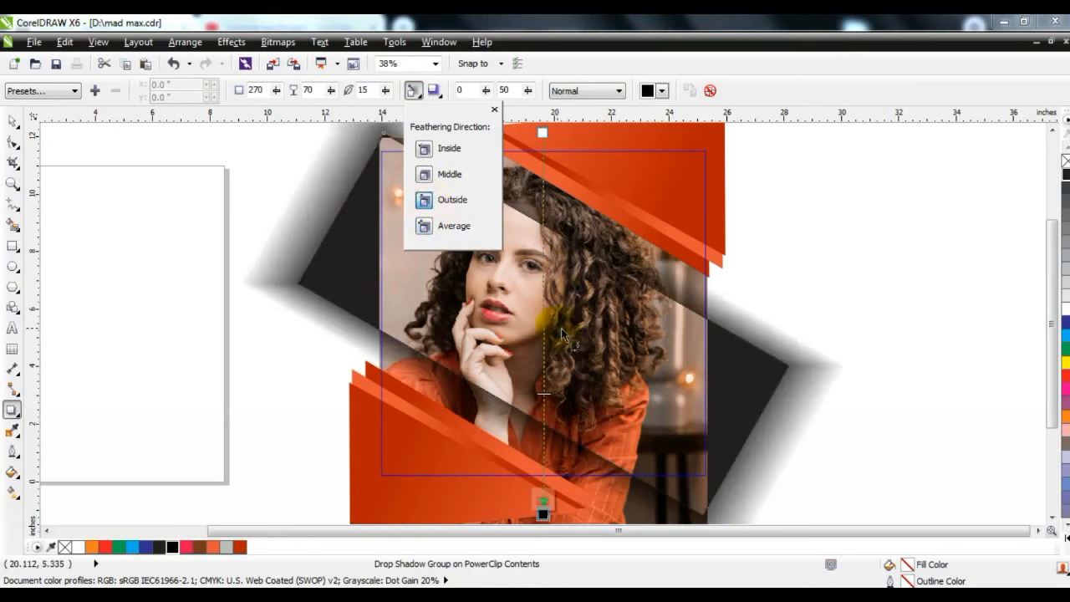
click(363, 90)
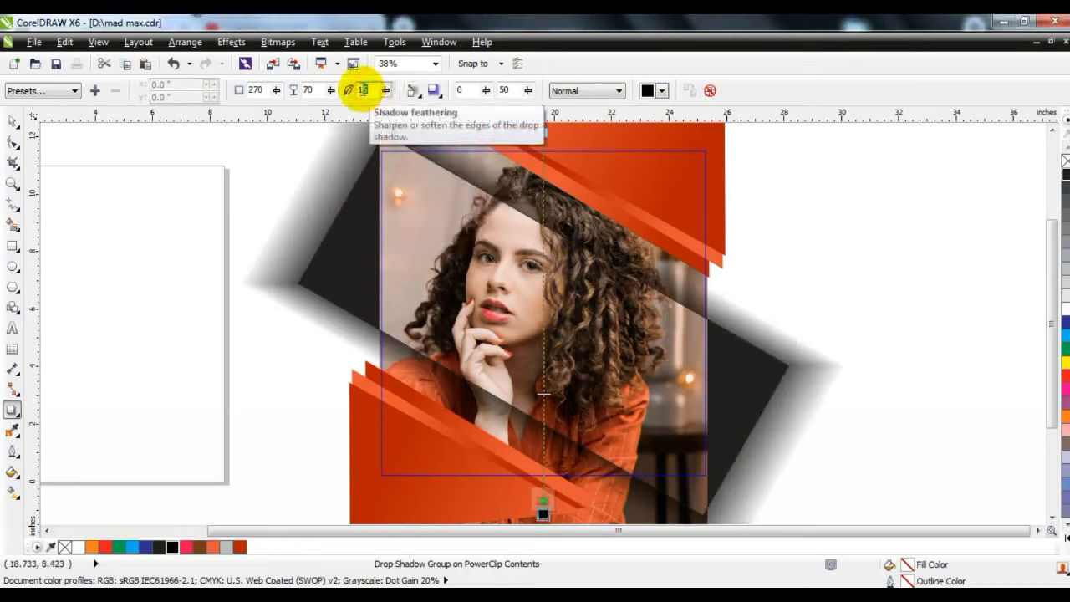
key(BackSpace)
text(5)
key(Return)
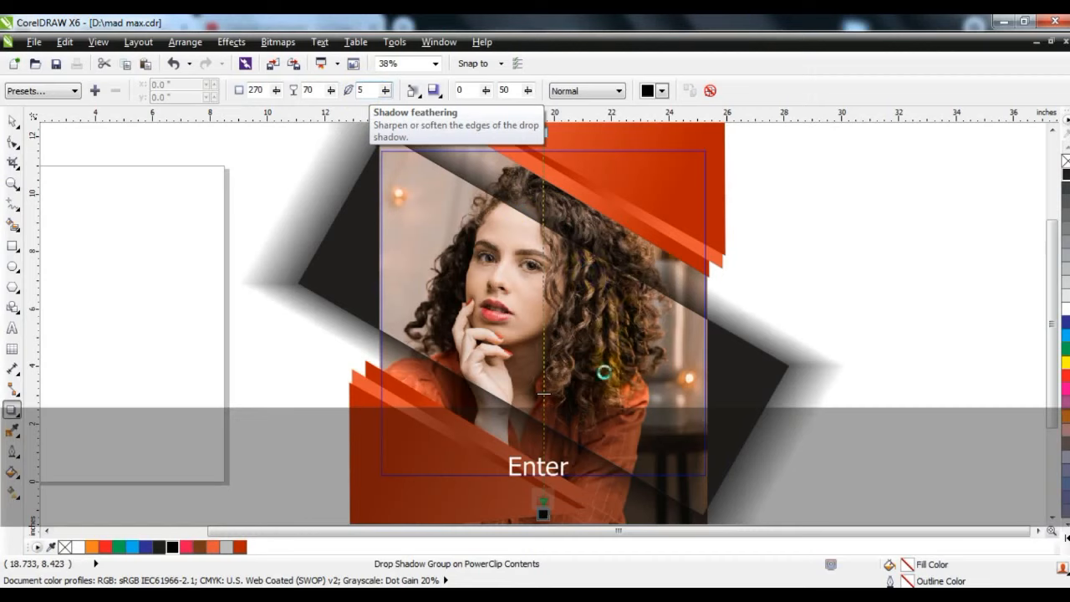
drag(542, 393, 573, 409)
click(12, 121)
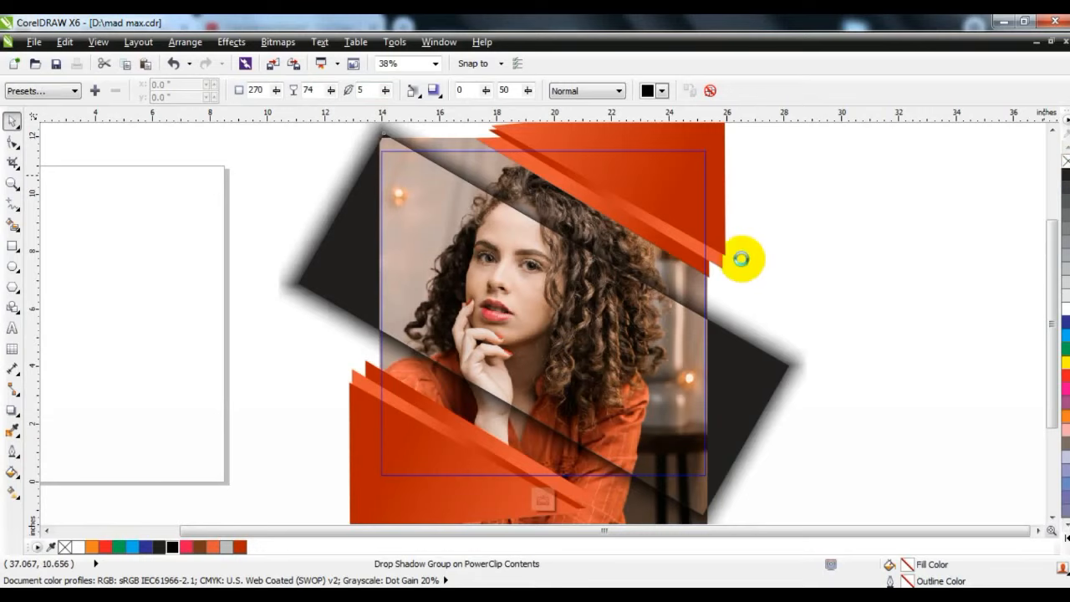
Step: Give the photo band a pure black fill without an outline and finish editing the frame's PowerClip contents
click(171, 547)
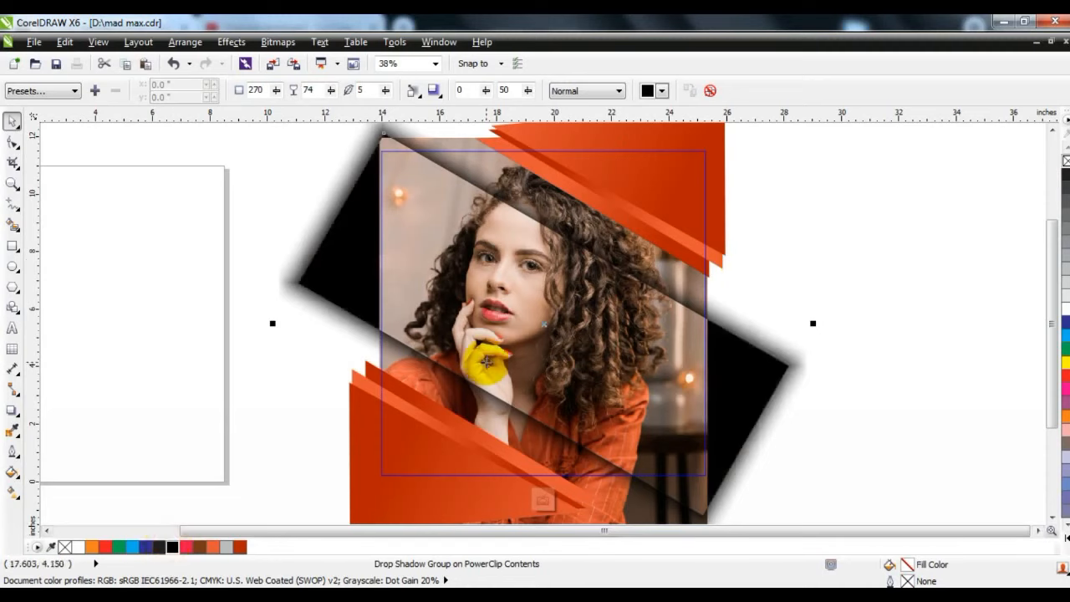
key(f)
click(788, 327)
key(F3)
key(Escape)
click(13, 183)
drag(528, 209, 716, 401)
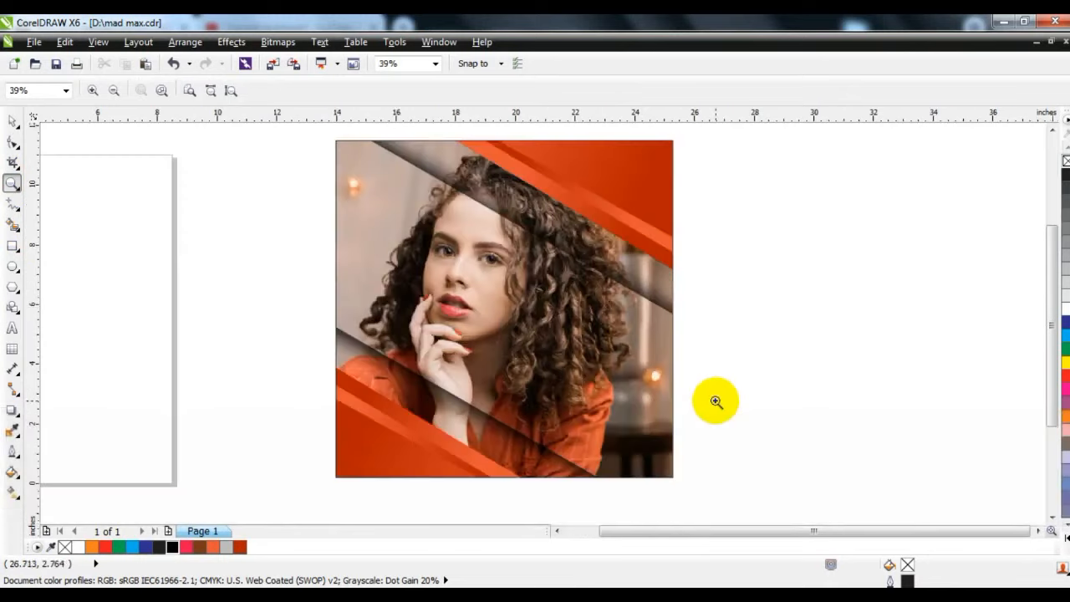
Step: Add artistic text reading "Fashion" and "Sale" on two lines beside the photo frame
click(10, 329)
click(83, 346)
text(Fashion)
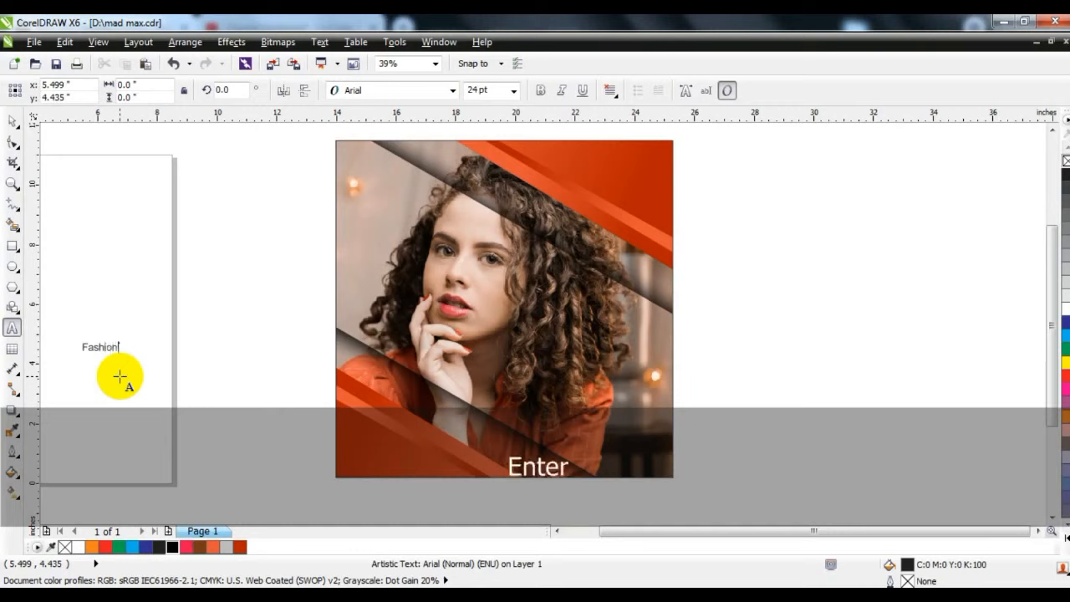
text( Sale)
click(13, 121)
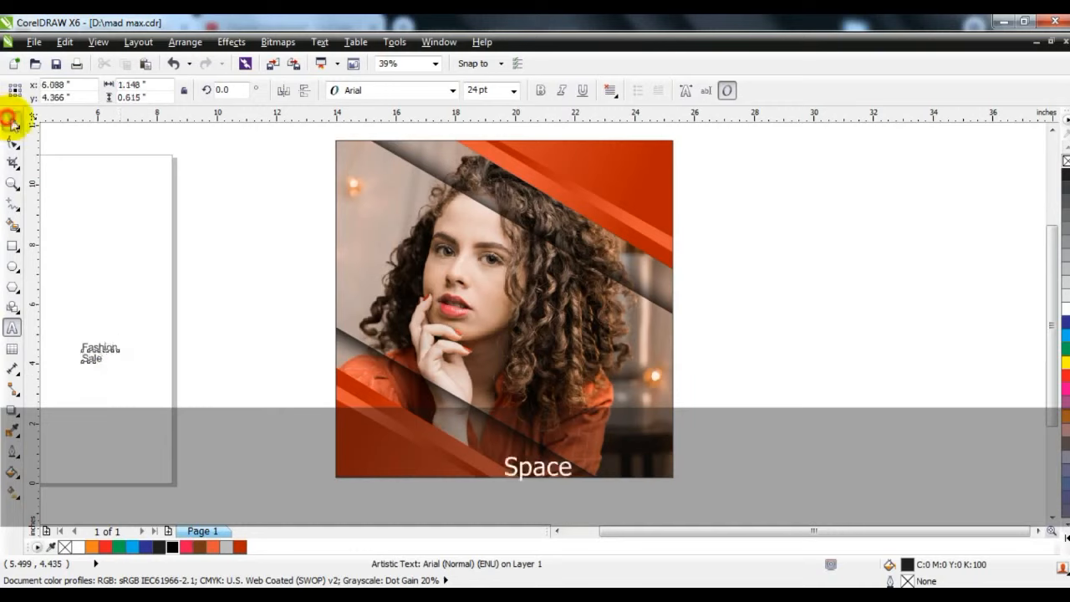
Step: Change the two-line text to uppercase and set its font to Impact
click(322, 42)
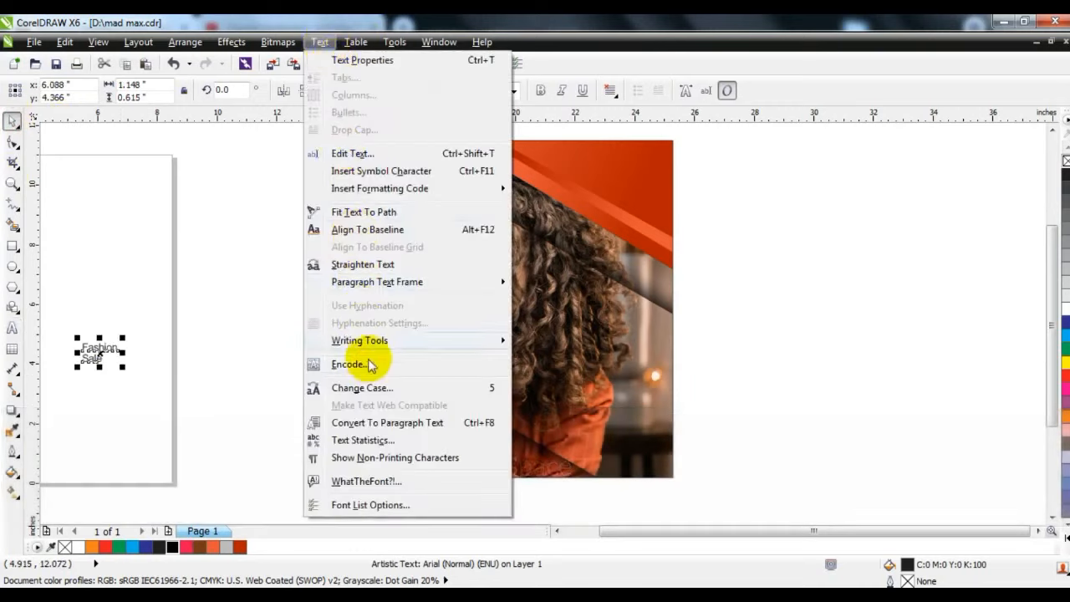
click(368, 388)
click(462, 297)
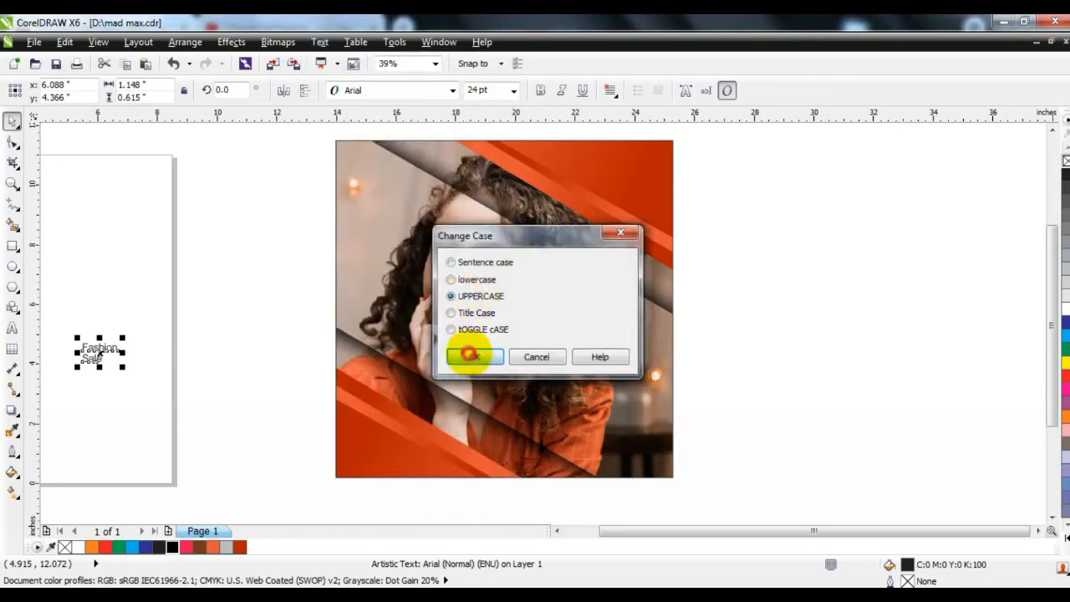
click(472, 356)
click(391, 89)
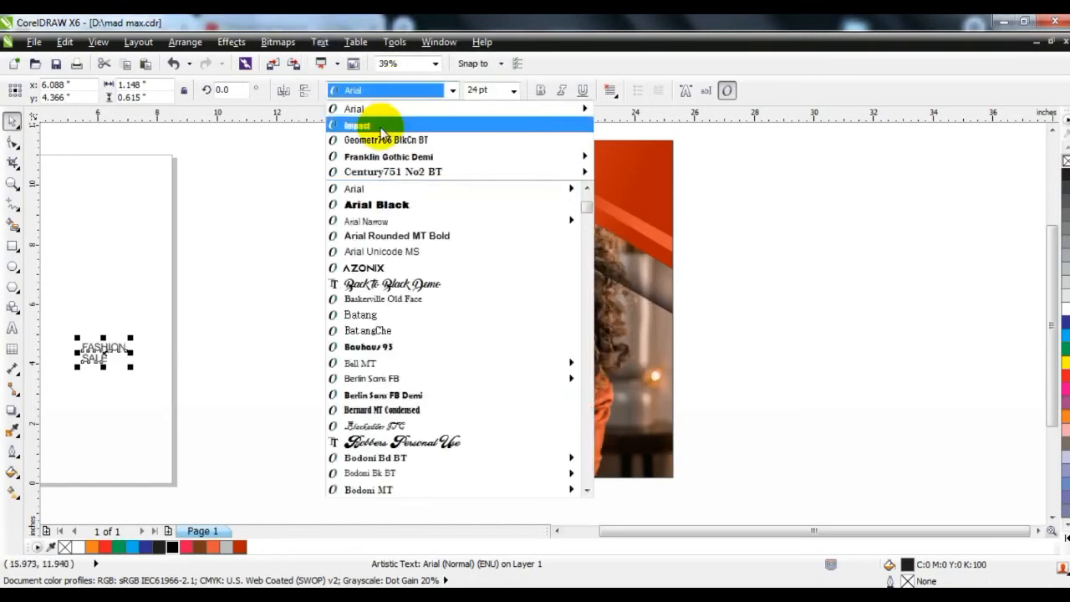
click(376, 126)
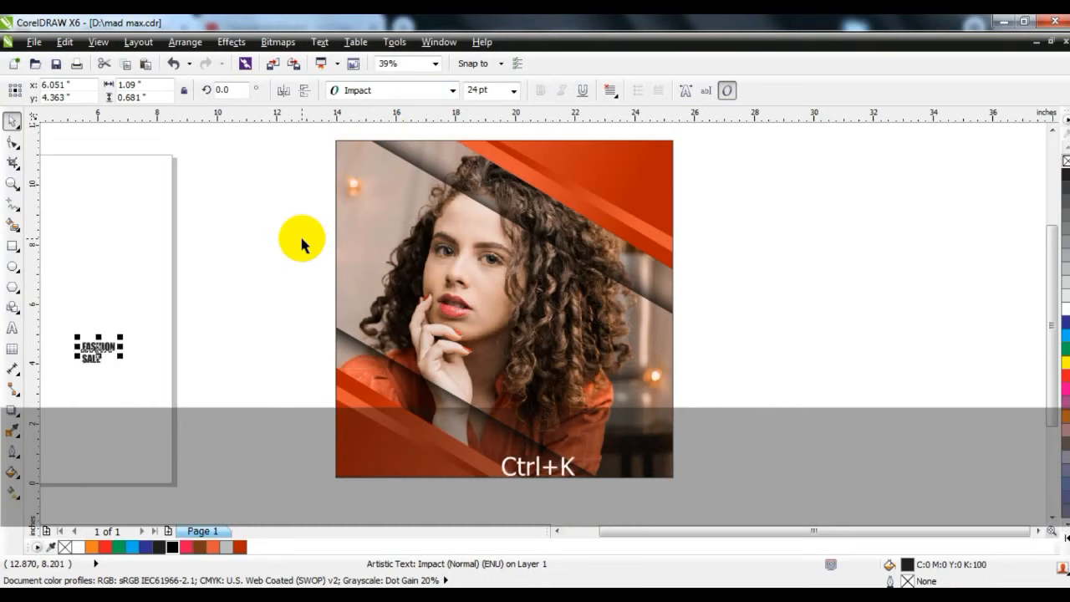
Step: Break the two text lines apart, scale them to about 83 pt and place them over the photo's lower right area
drag(191, 326, 54, 385)
drag(122, 335, 200, 286)
drag(155, 314, 606, 364)
click(761, 366)
drag(573, 405, 572, 399)
Step: Fill FASHION and SALE with white, scale both words to about 98.5 pt and adjust their position near the photo's right edge
drag(730, 329, 508, 418)
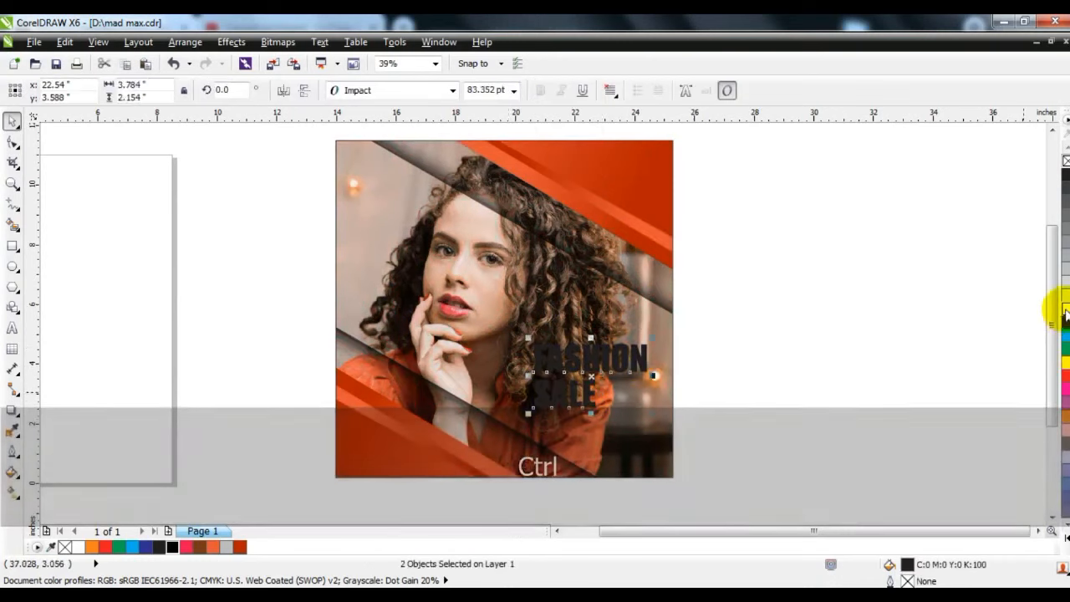
click(1065, 309)
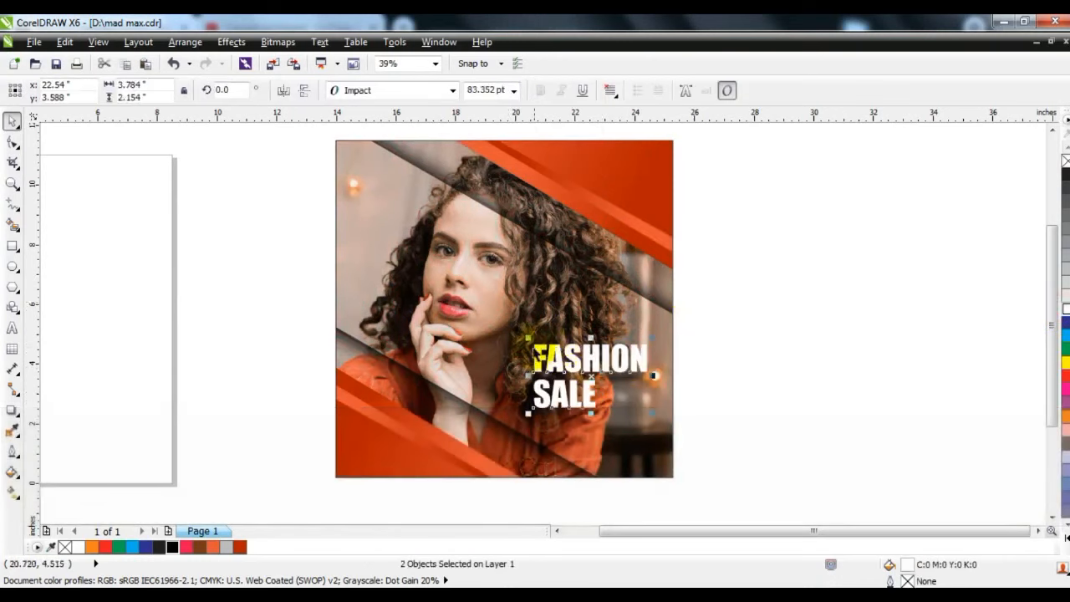
drag(530, 338, 594, 342)
drag(666, 314, 660, 318)
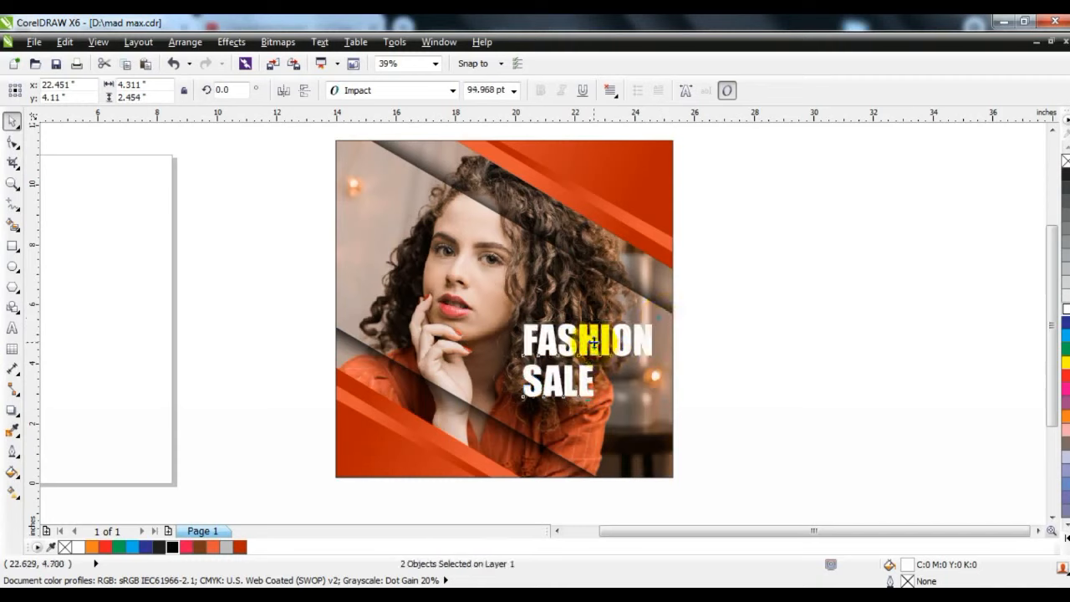
drag(594, 343, 592, 339)
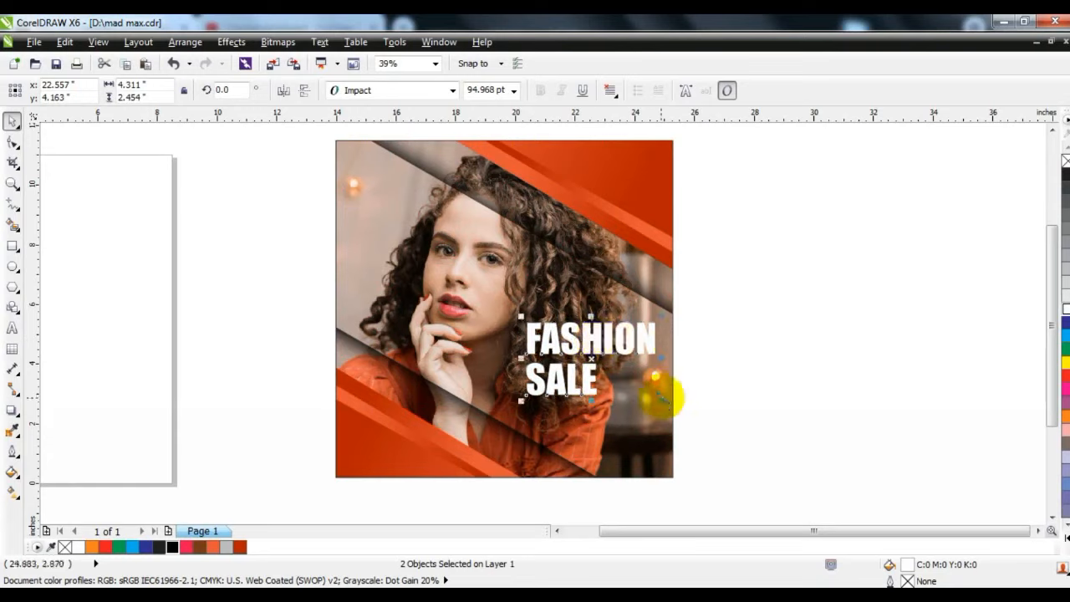
drag(660, 399, 665, 401)
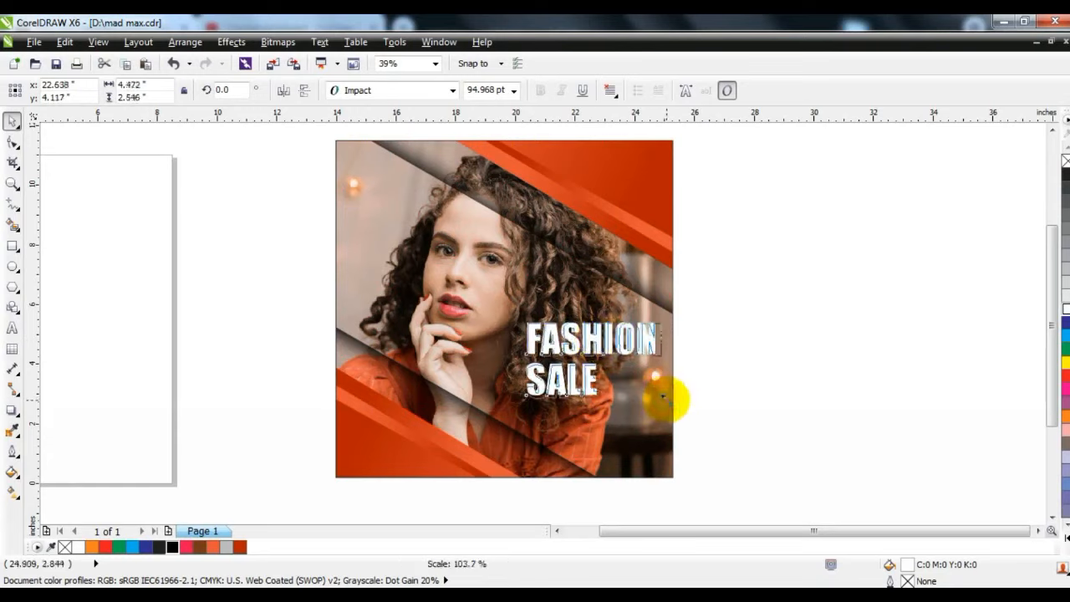
drag(665, 401, 666, 402)
click(750, 401)
Step: Break the word SALE into separate letters and convert the letter E to curves
click(11, 183)
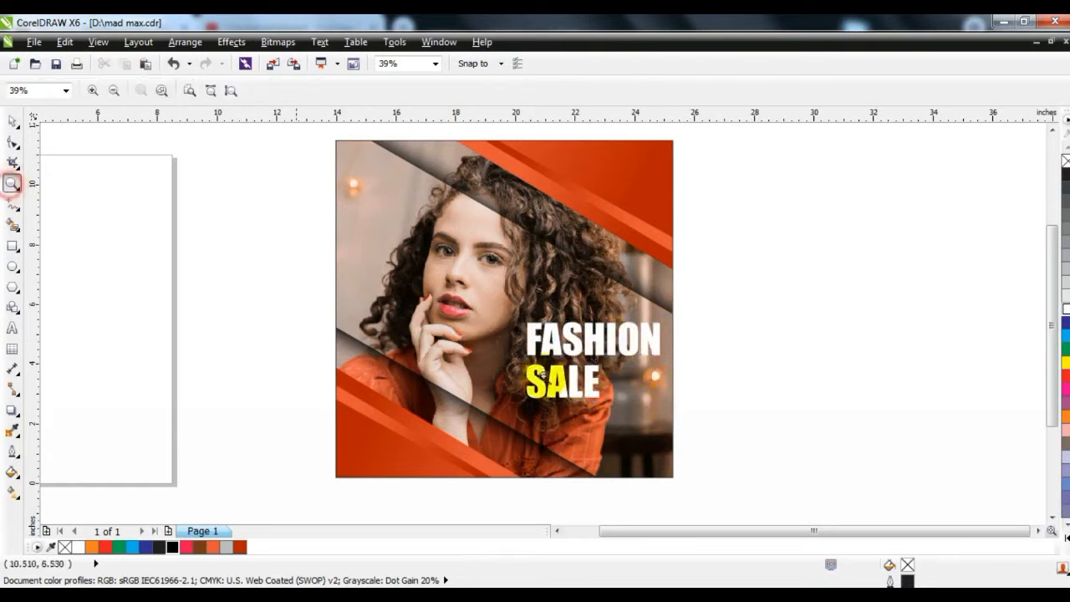
click(657, 365)
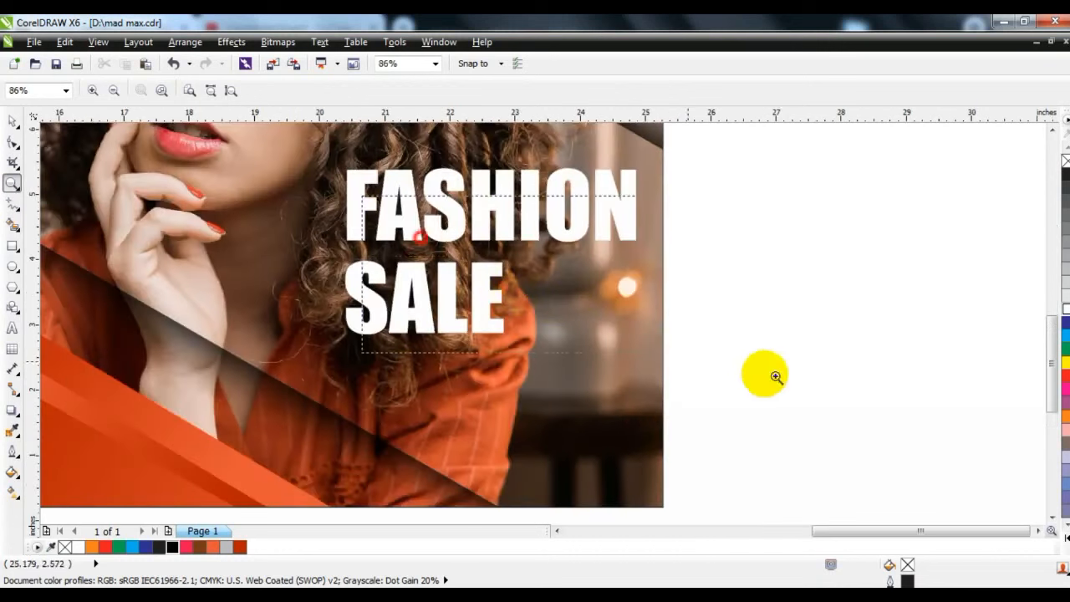
click(672, 341)
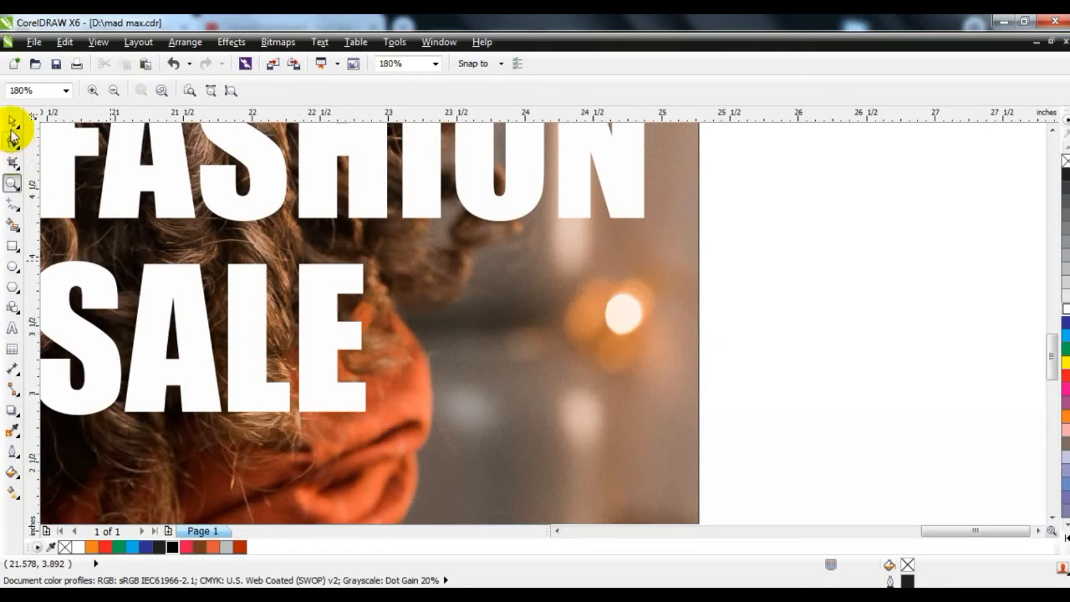
click(13, 123)
click(355, 296)
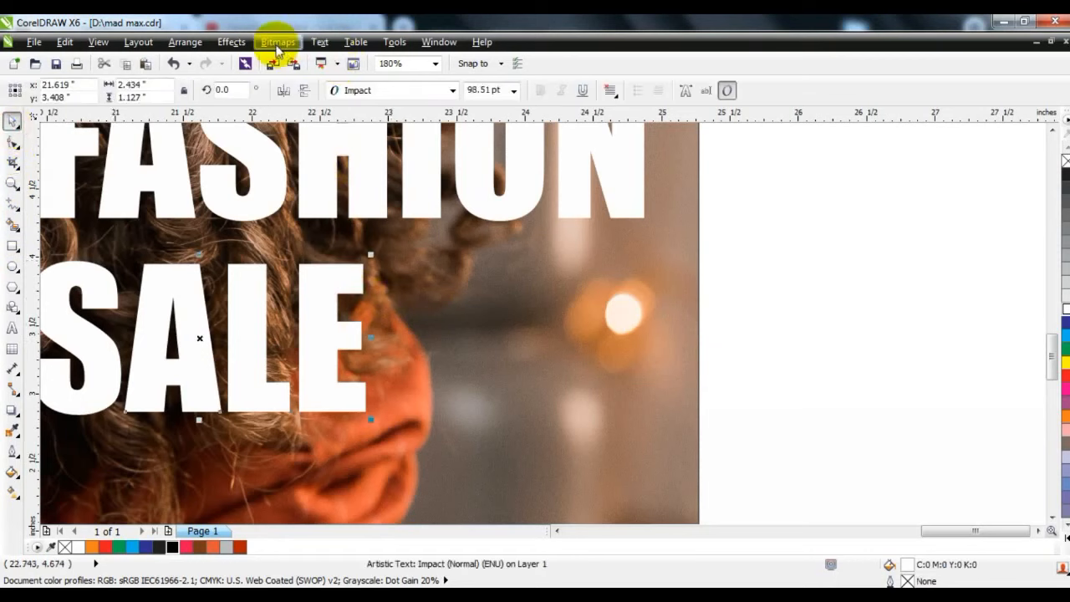
click(277, 47)
mouse_move(176, 47)
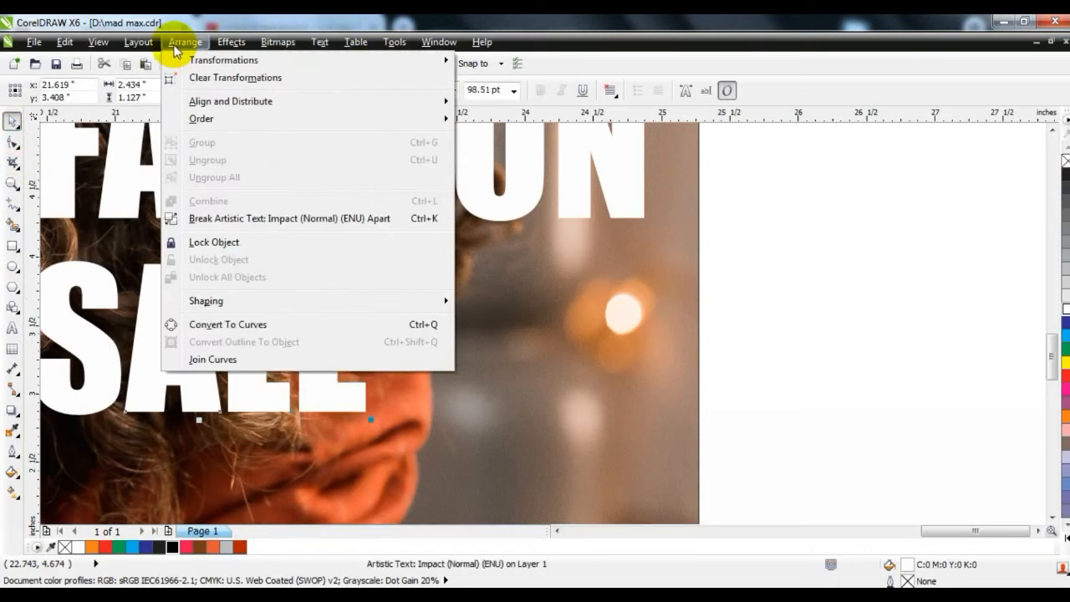
click(197, 215)
click(330, 284)
key(ctrl+q)
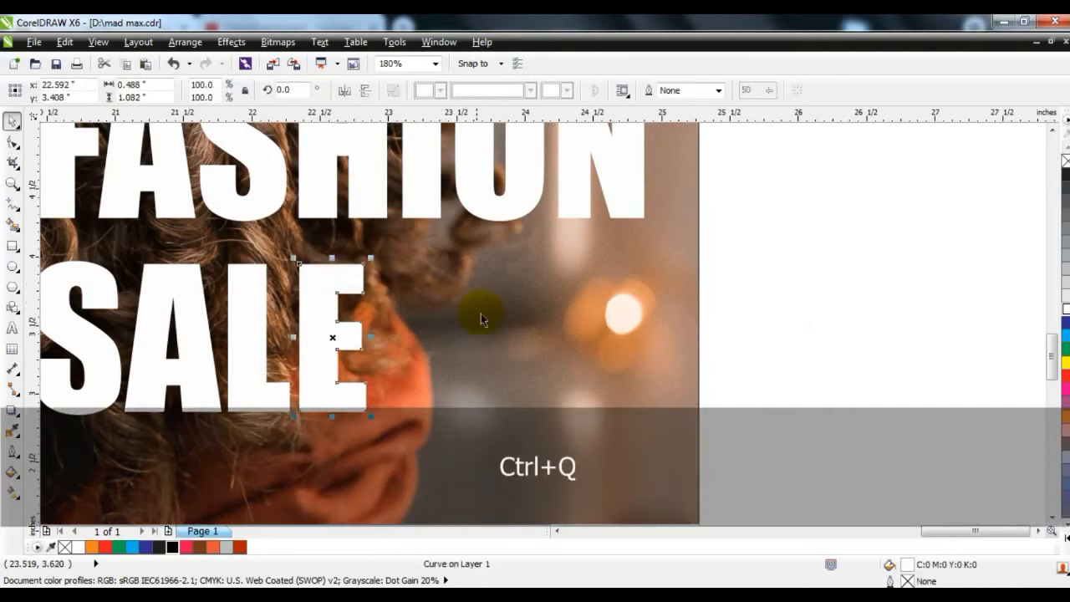
Step: Duplicate the E and stretch the copy's right-hand nodes horizontally by about 2.9 inches, past the frame's edge
key(KP_Add)
click(13, 143)
drag(313, 254, 413, 442)
drag(366, 409, 764, 413)
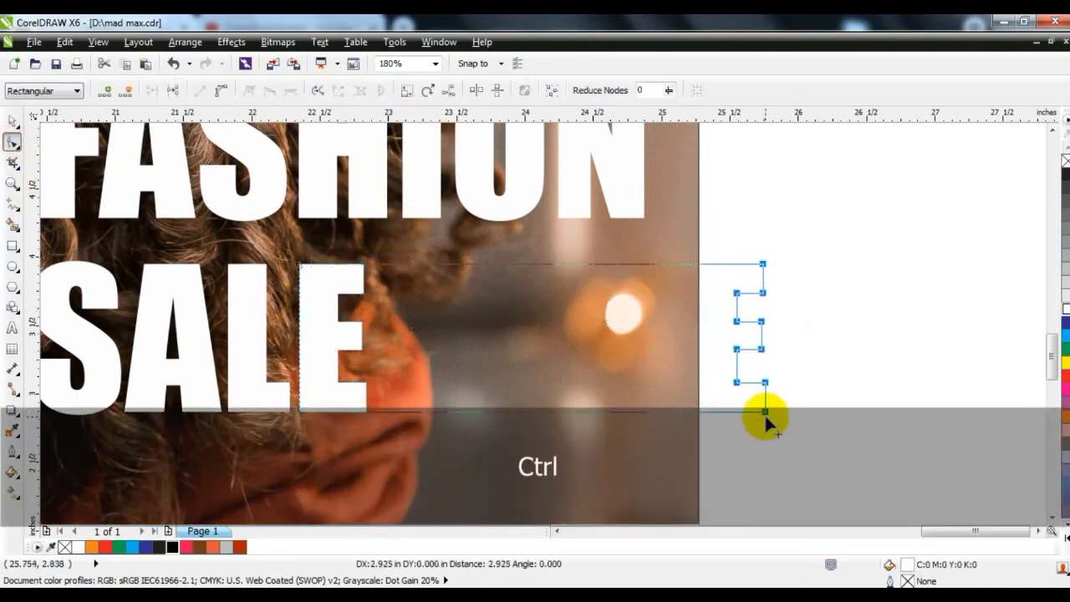
click(13, 121)
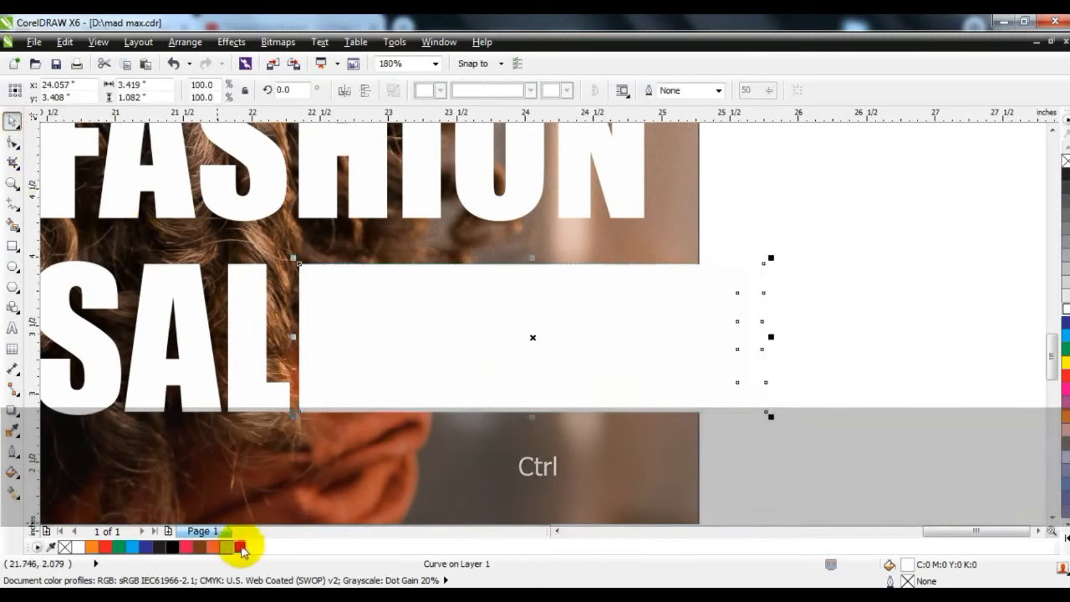
Step: Fill the stretched E copy with orange (#E85737) and order it behind the white E
click(239, 546)
click(213, 546)
key(ctrl+Page_Down)
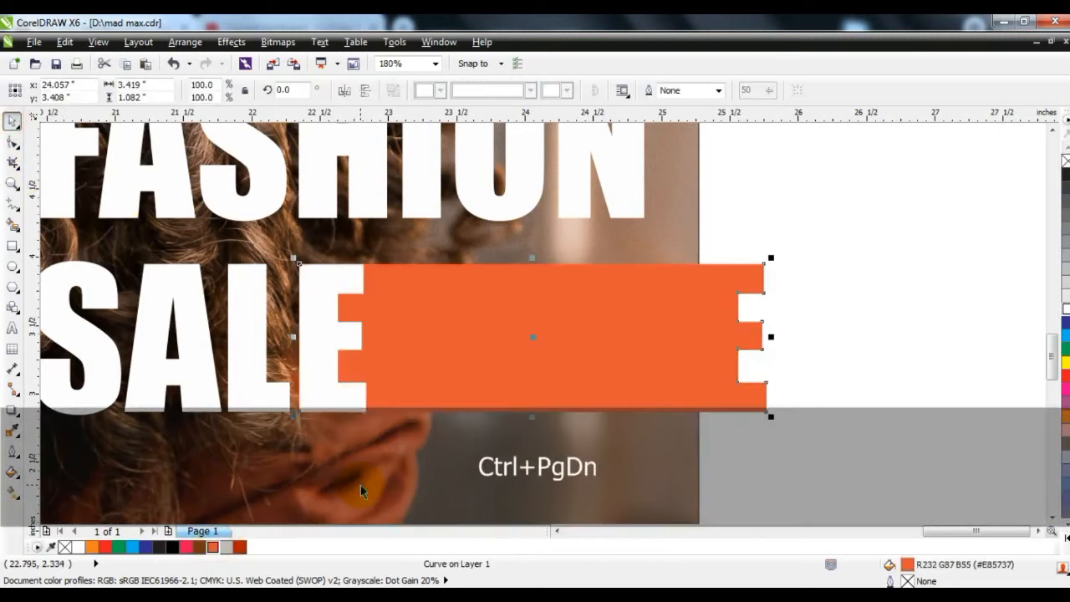
Step: PowerClip the orange bar extending from the E into the square photo frame
key(w)
click(685, 236)
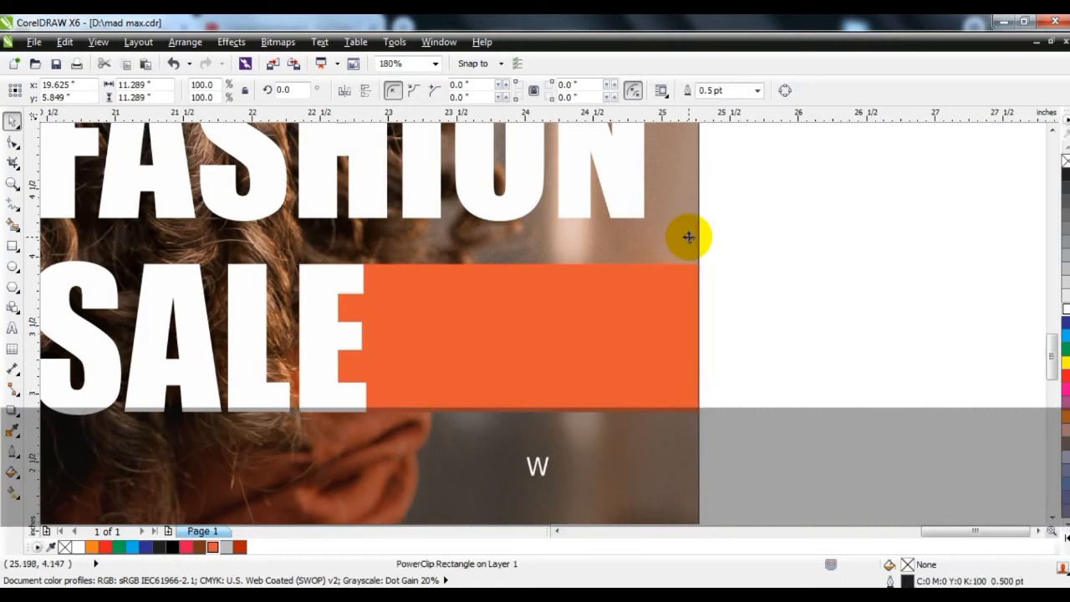
key(shift+F2)
key(Escape)
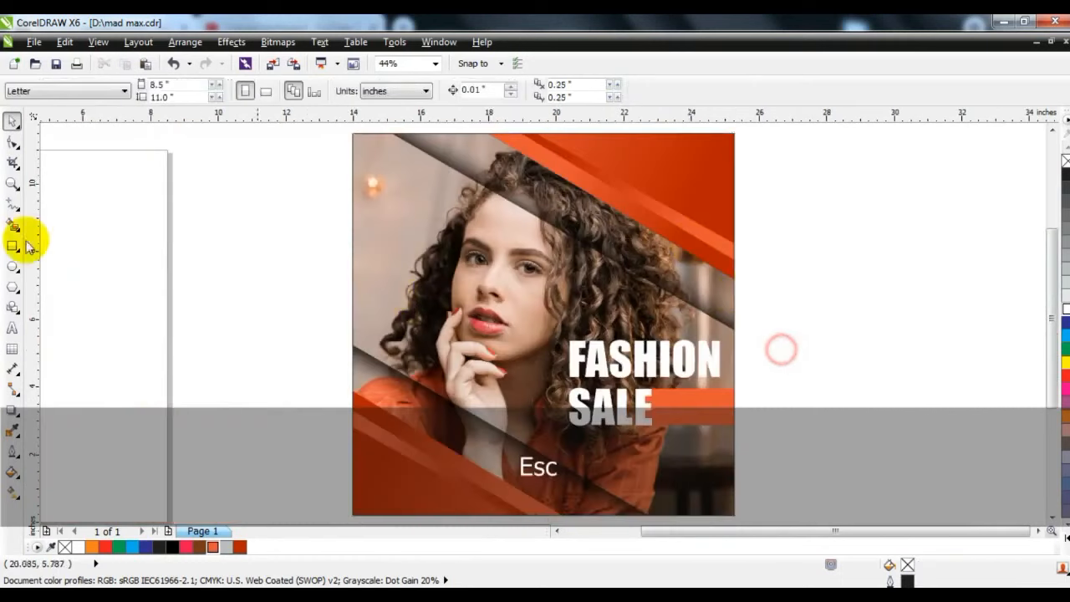
Step: Add the artistic text "GET UP TO 50% OFF" in capitals beside the FASHION SALE headline
click(12, 183)
drag(568, 276, 825, 454)
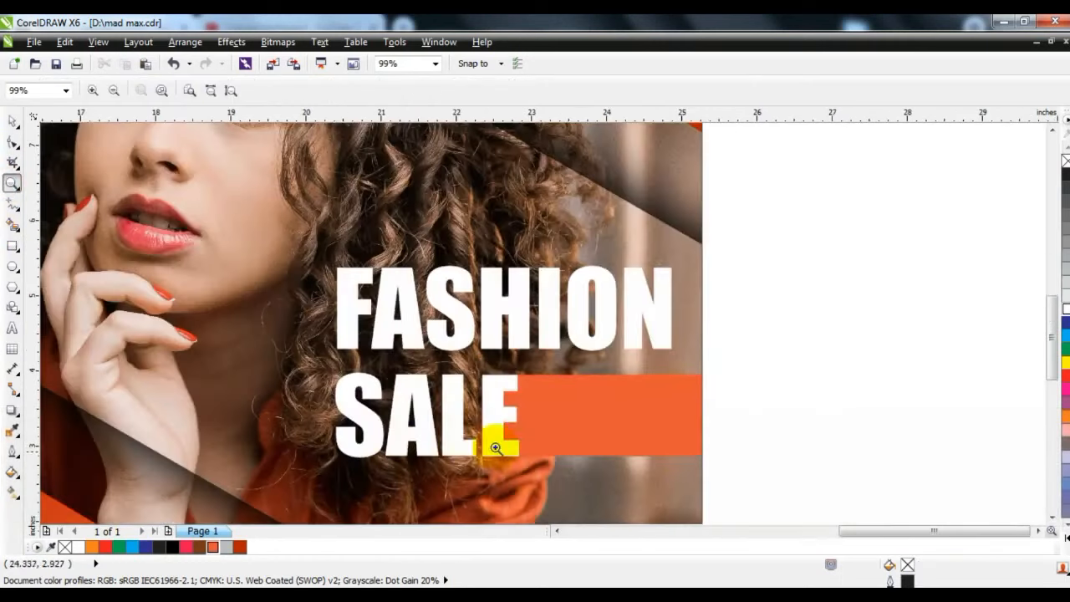
click(13, 329)
click(163, 358)
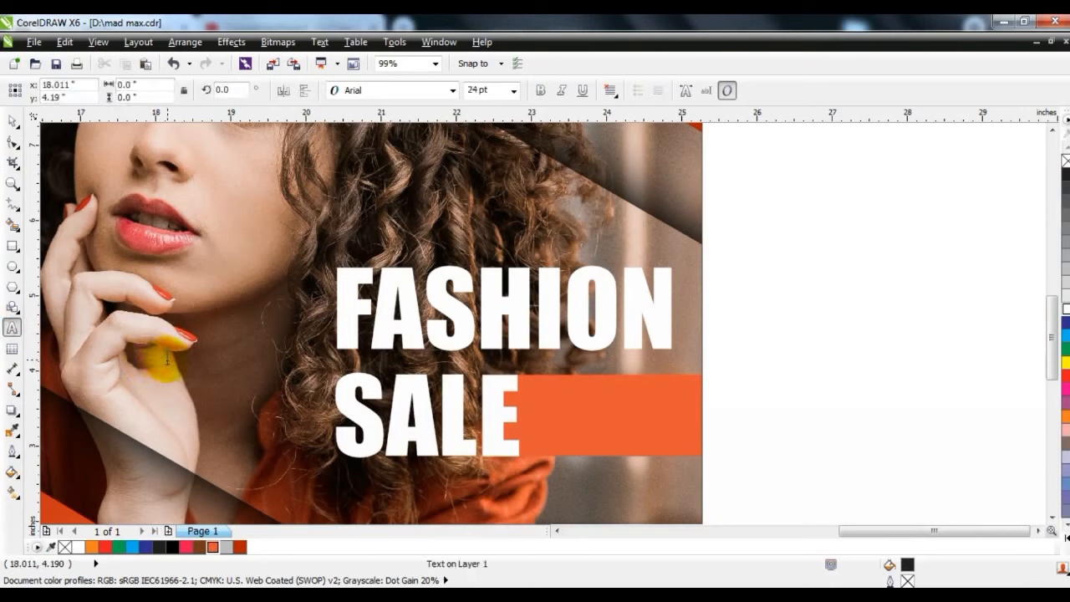
text(ge)
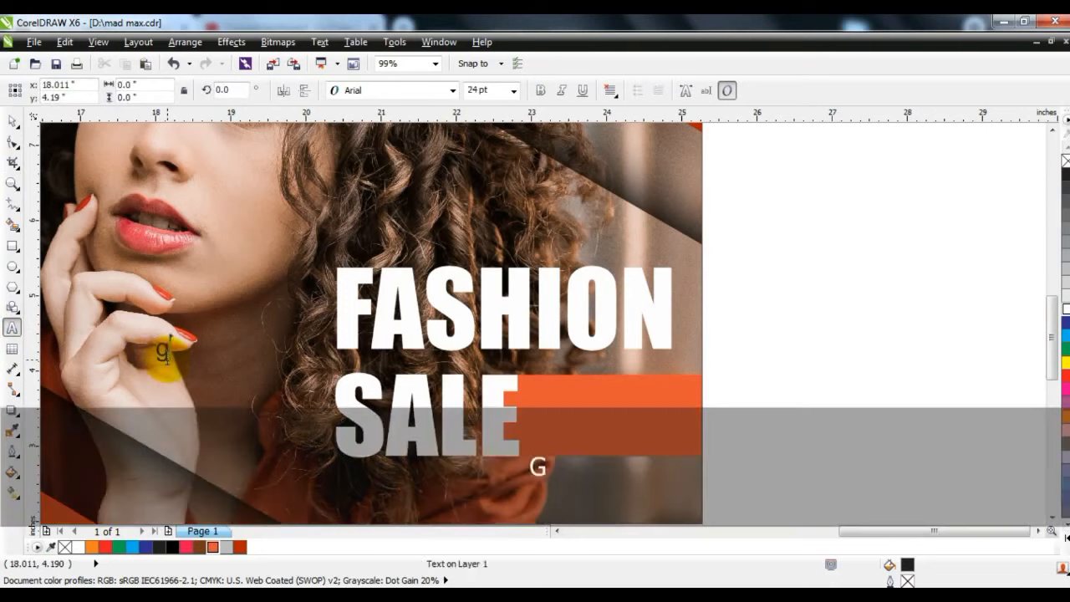
key(BackSpace)
key(BackSpace)
key(Caps_Lock)
text(GET UP TO )
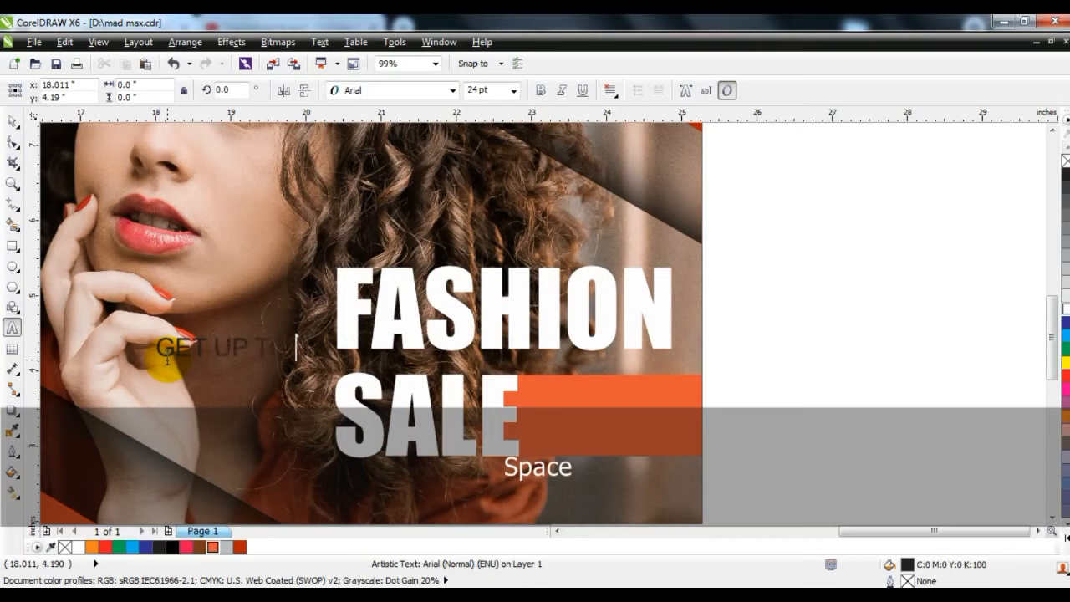
text(50% OFF)
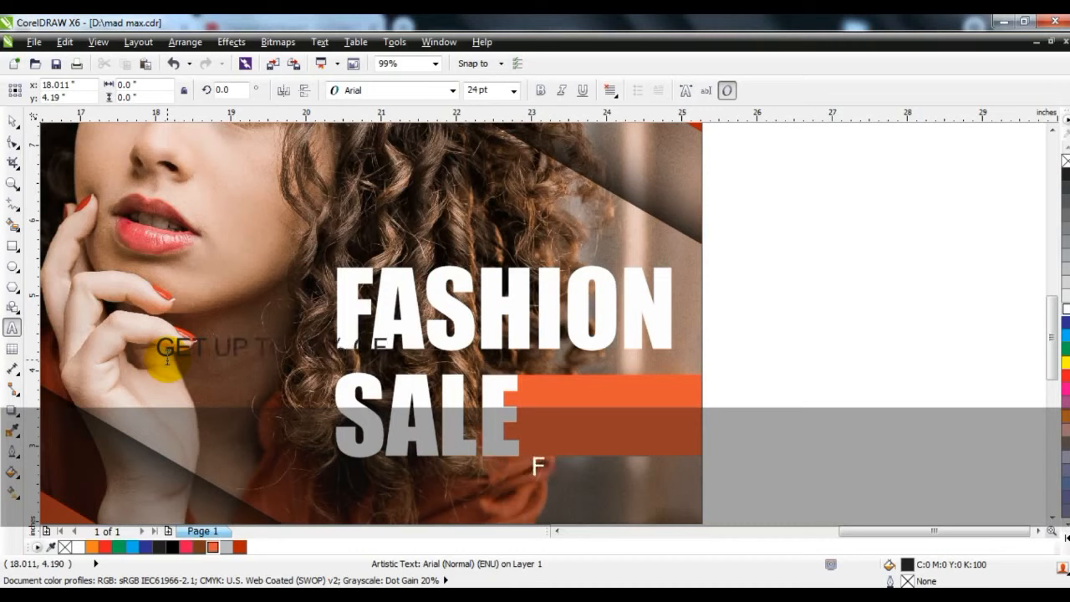
click(11, 121)
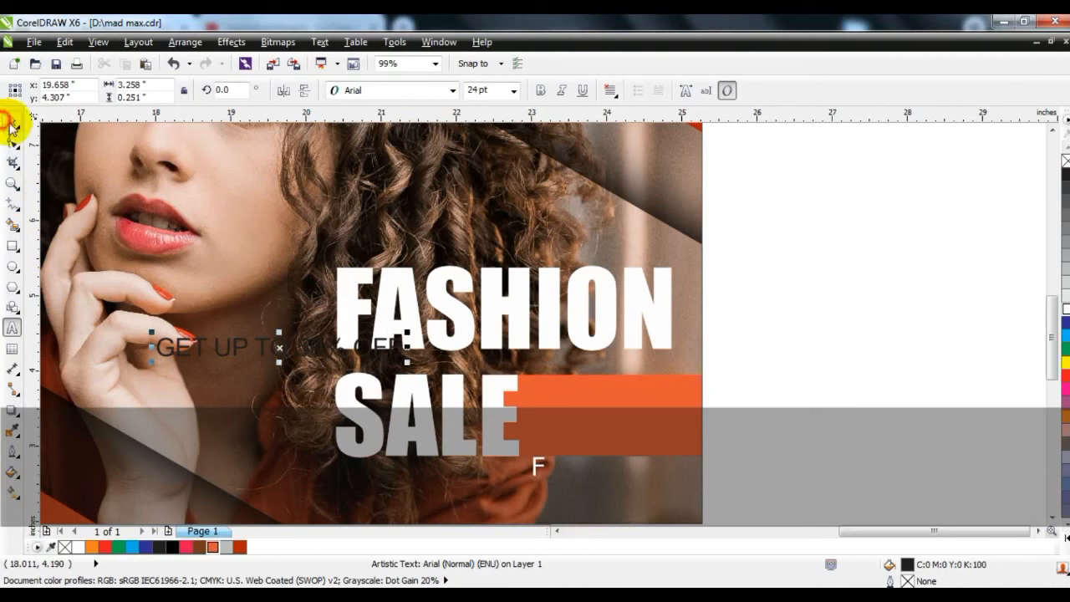
Step: Set the offer text's font to Impact and move it onto the orange bar beside SALE
click(393, 90)
click(381, 124)
drag(247, 339, 741, 382)
Step: Split "50% OFF" into its own text object and place it directly beneath "GET UP TO", aligned at the left
click(12, 328)
key(ctrl+x)
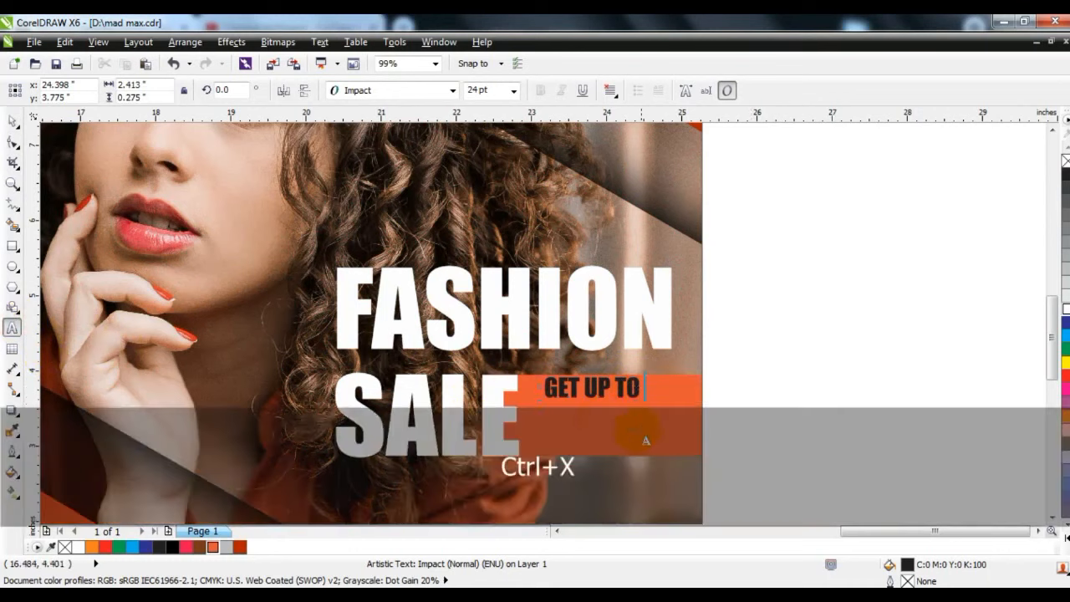
key(ctrl+v)
click(13, 121)
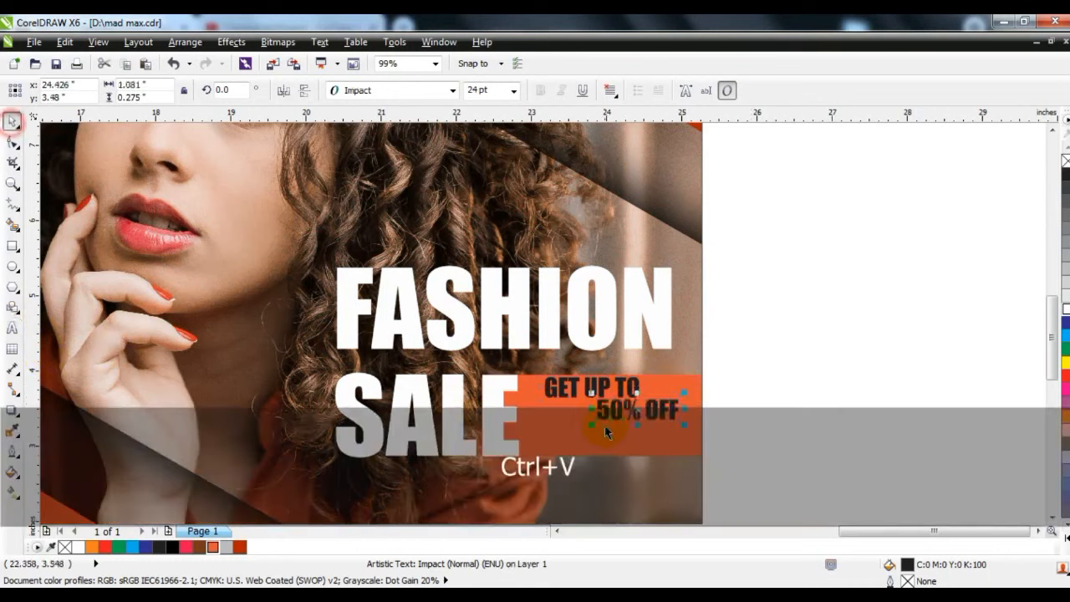
drag(618, 410, 567, 413)
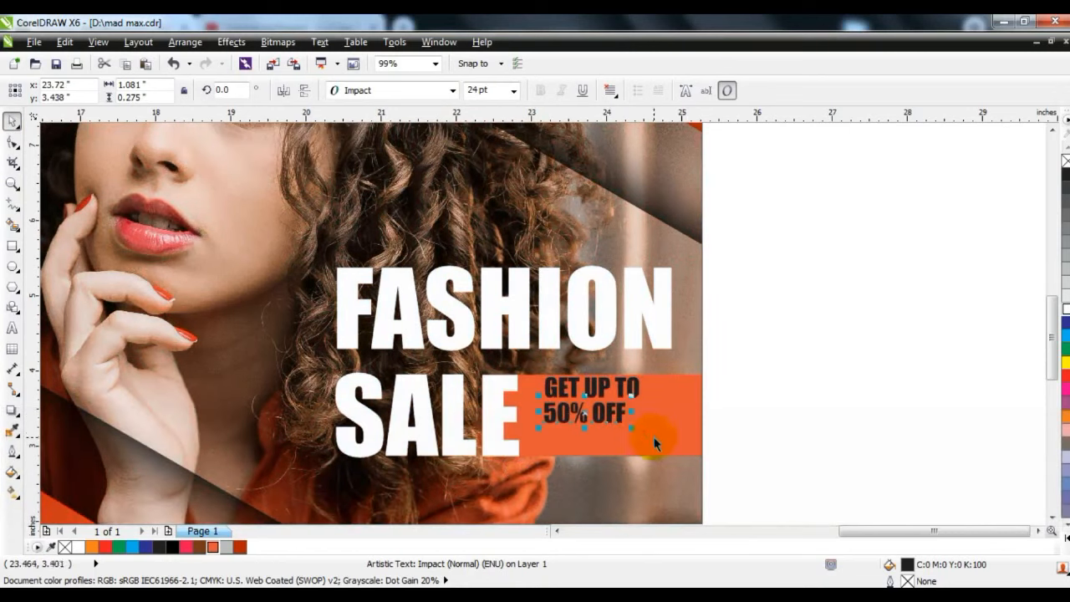
Step: Enlarge the two offer lines to about 1.8 inches wide within the orange bar and fill them with black
drag(635, 431, 672, 449)
shift+click(597, 389)
drag(655, 411, 683, 366)
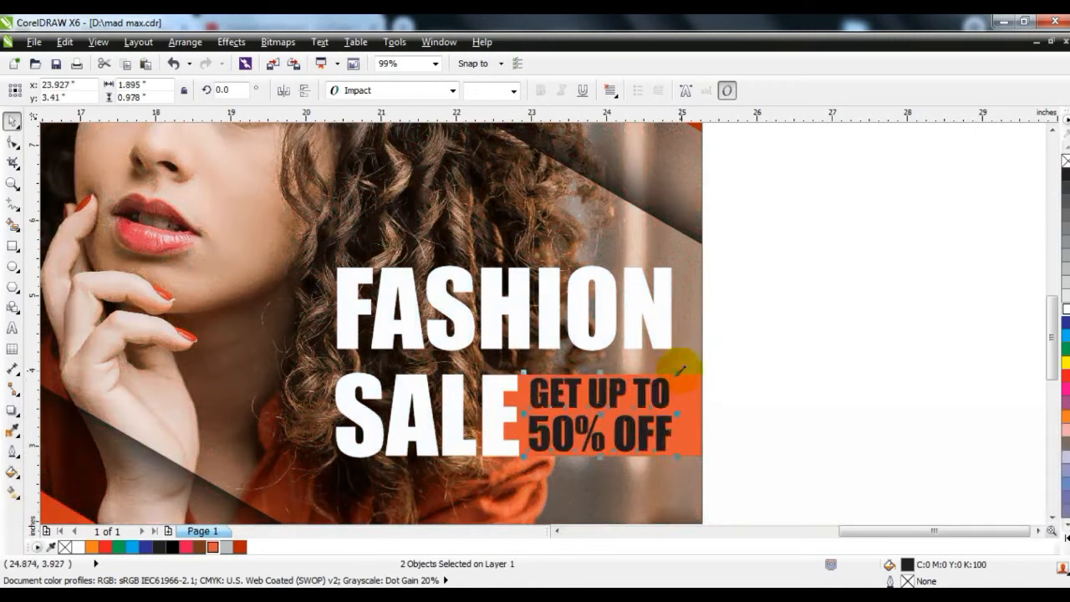
click(174, 546)
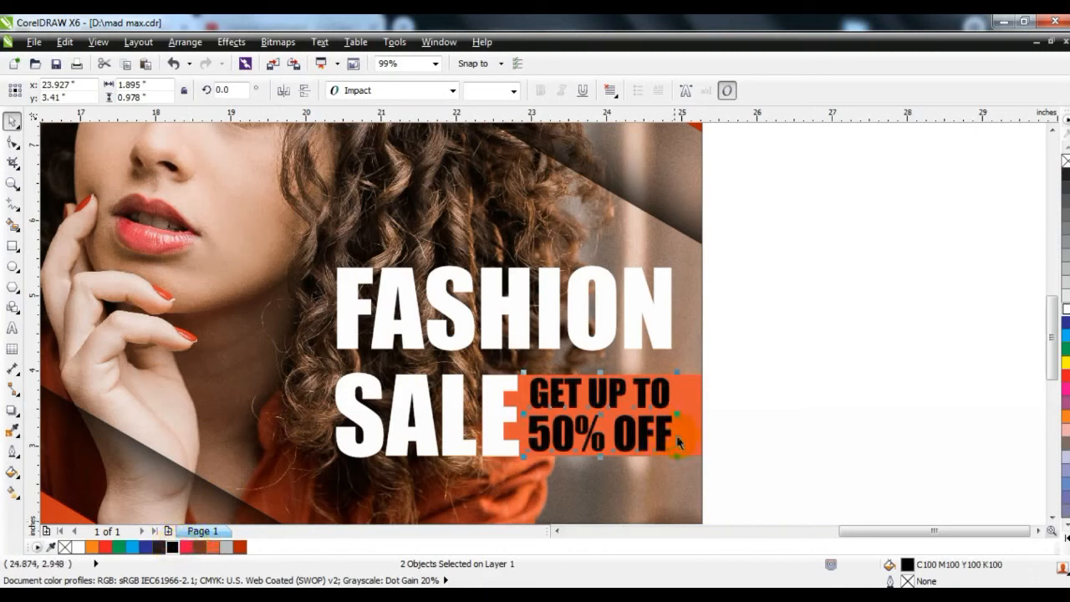
drag(677, 458, 642, 434)
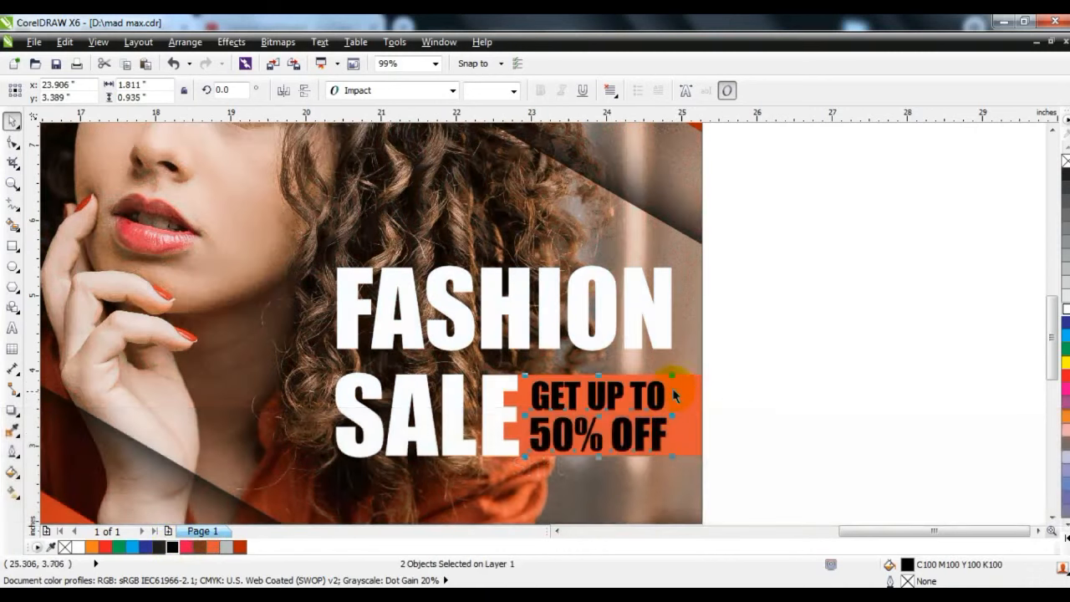
Step: Fit the whole design in the view, clear the selection and preview the artwork full screen
click(699, 359)
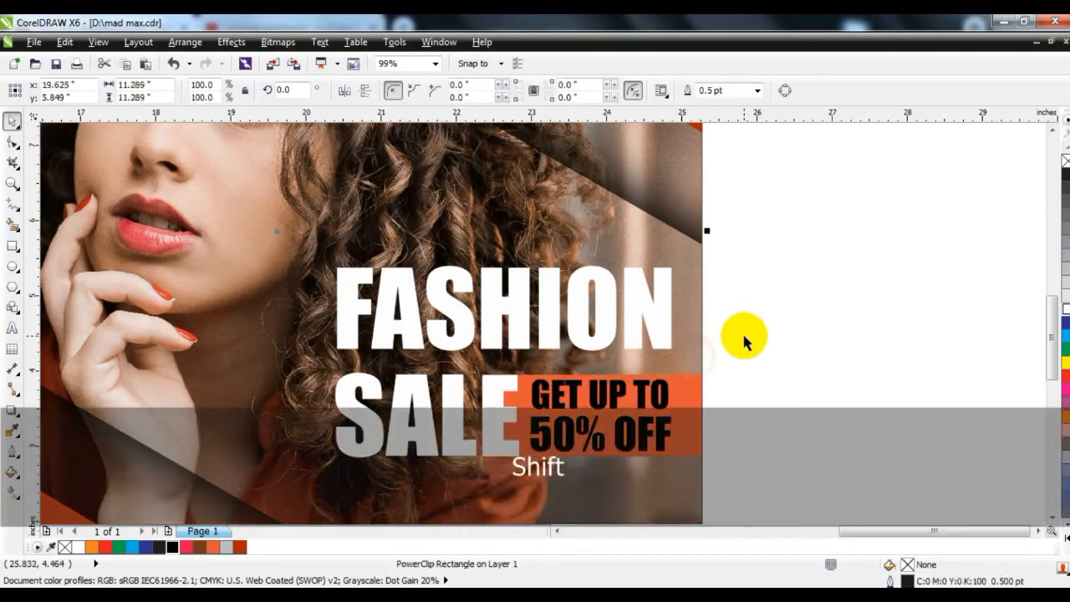
key(shift+F2)
key(Escape)
scroll(786, 468, down, 3)
drag(786, 468, 425, 191)
key(shift+F2)
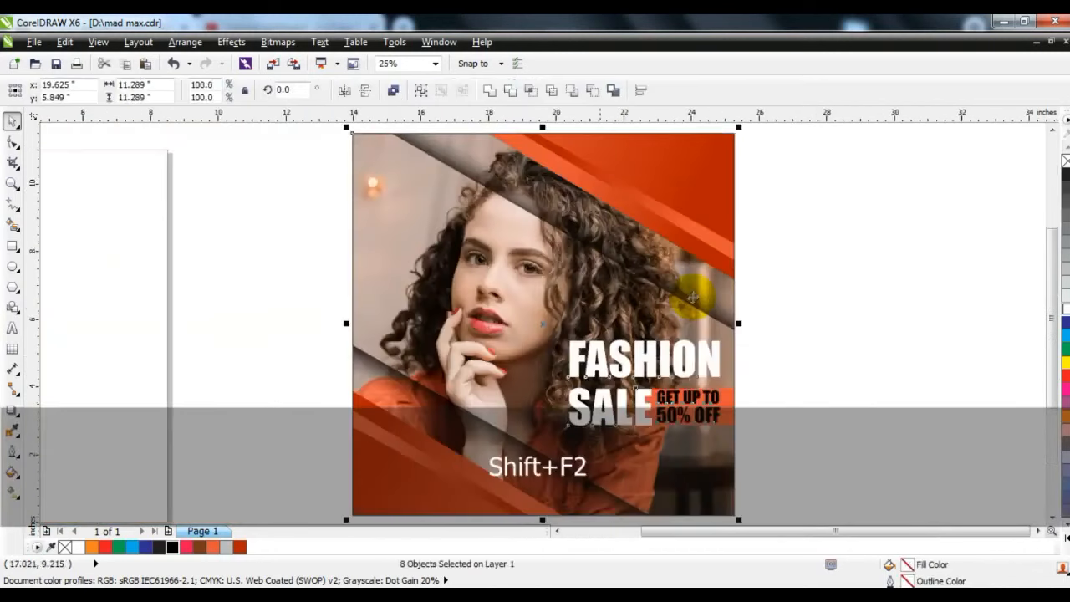
key(Escape)
key(F9)
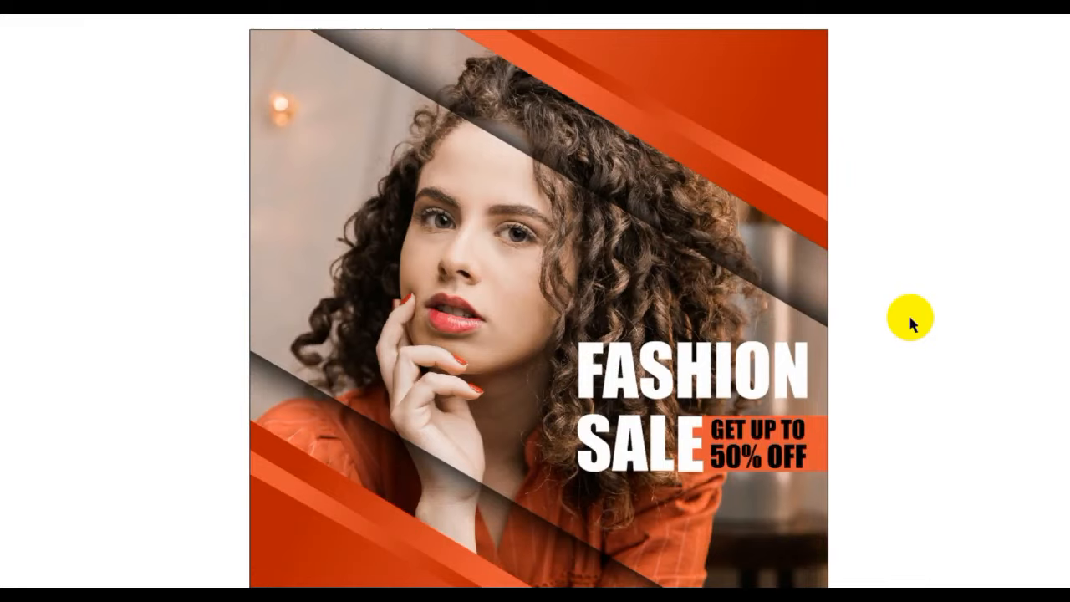